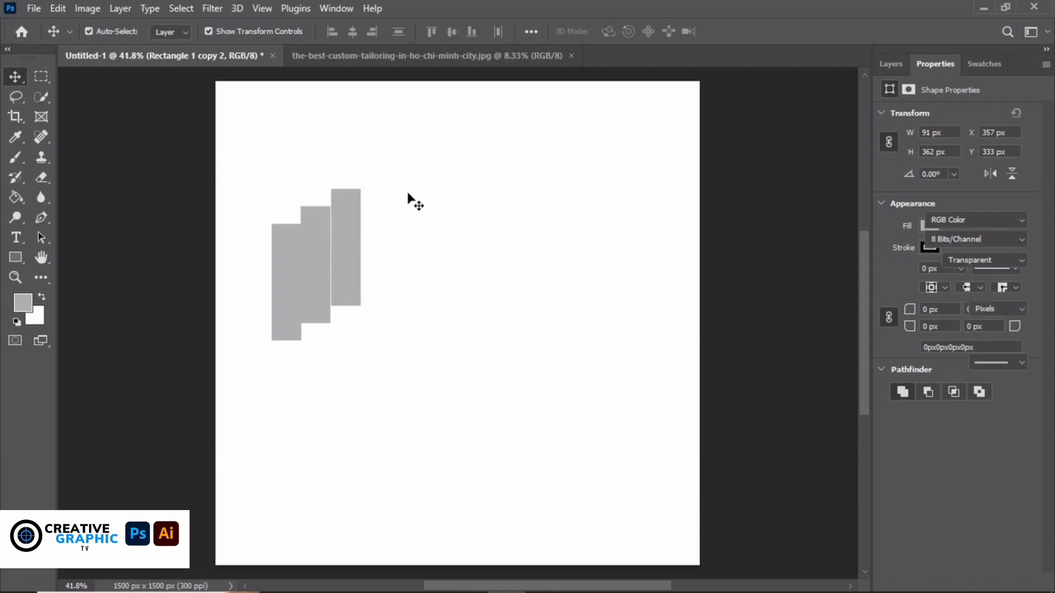
Duplicate the three grey rectangles to the right into a six-step band, then select all six
drag(455, 148, 228, 380)
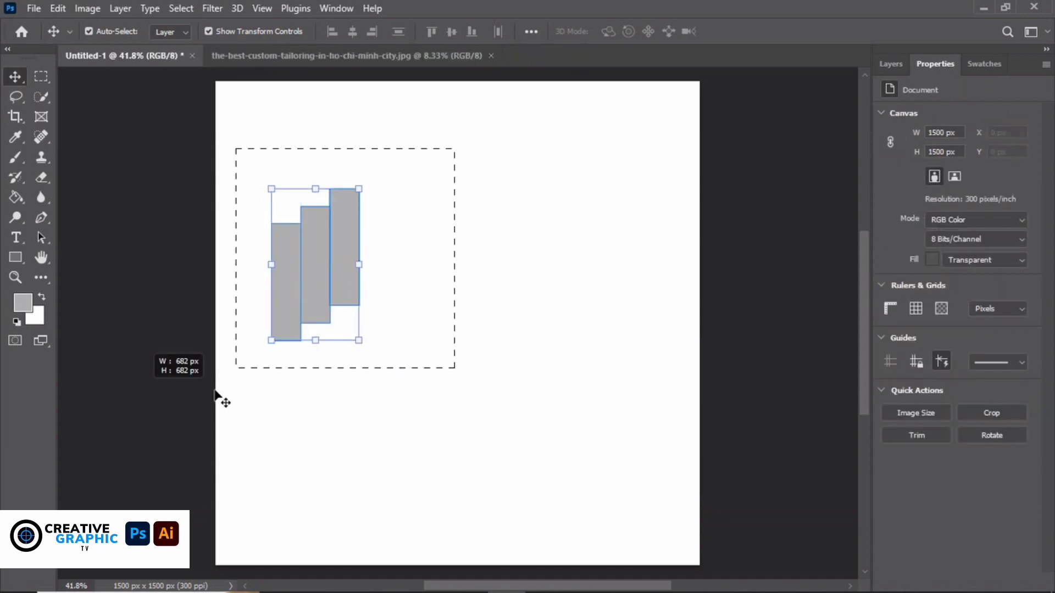
drag(292, 283, 377, 255)
click(466, 140)
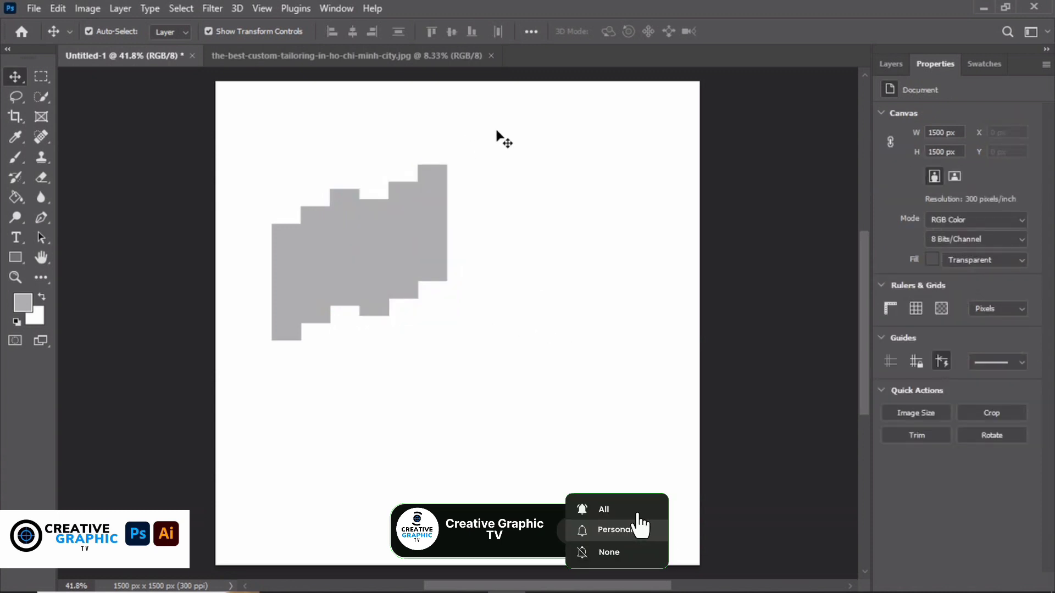
drag(502, 137, 220, 349)
Scale the six rectangles to about 141% and rotate them -47.42° into a centred diagonal band
drag(448, 340, 558, 452)
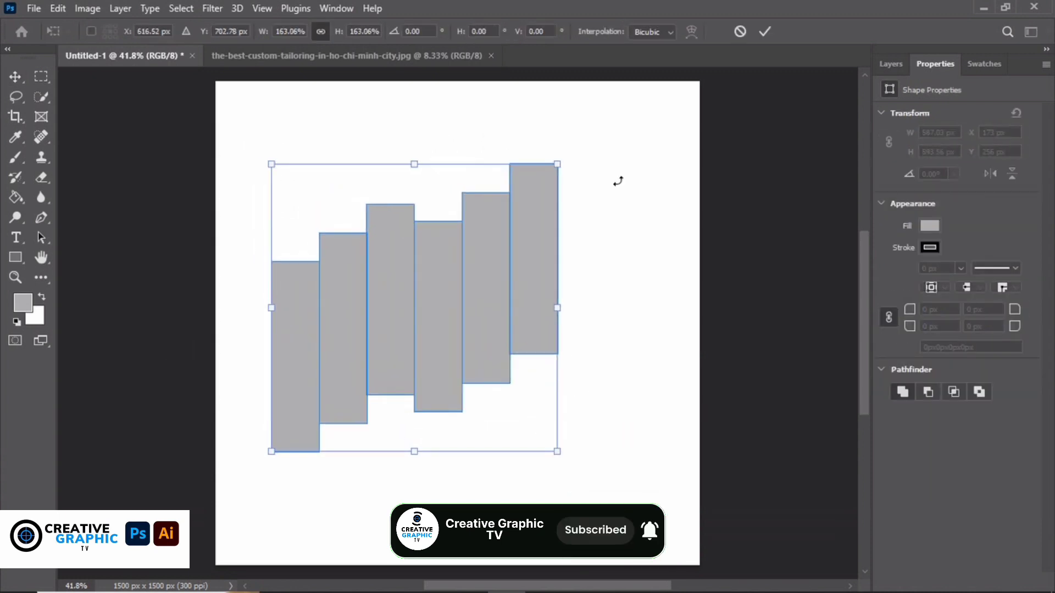
drag(580, 156, 414, 132)
drag(460, 289, 513, 312)
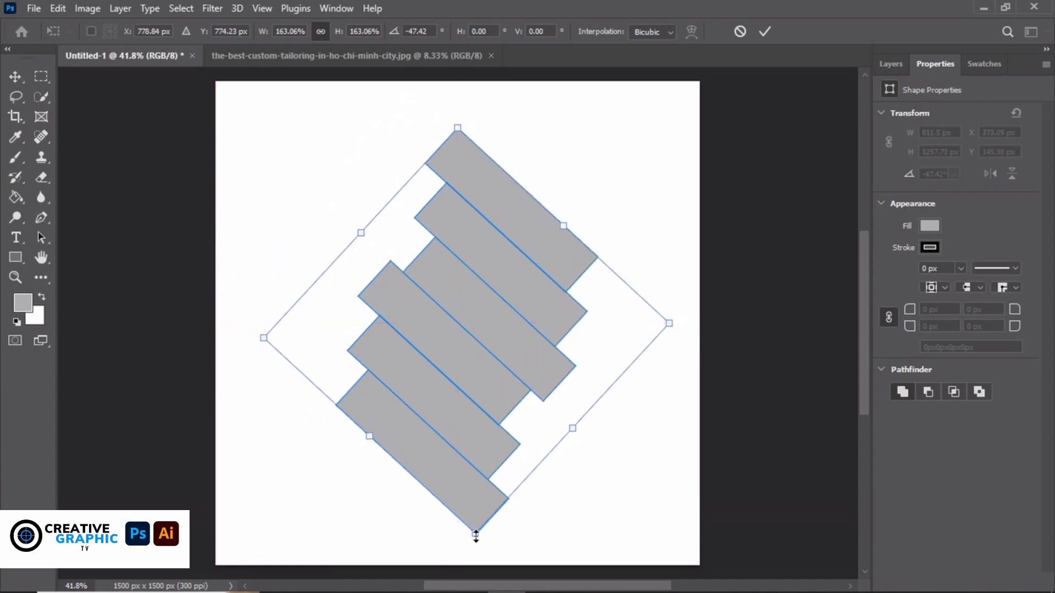
drag(475, 535, 474, 482)
drag(475, 258, 475, 268)
click(899, 65)
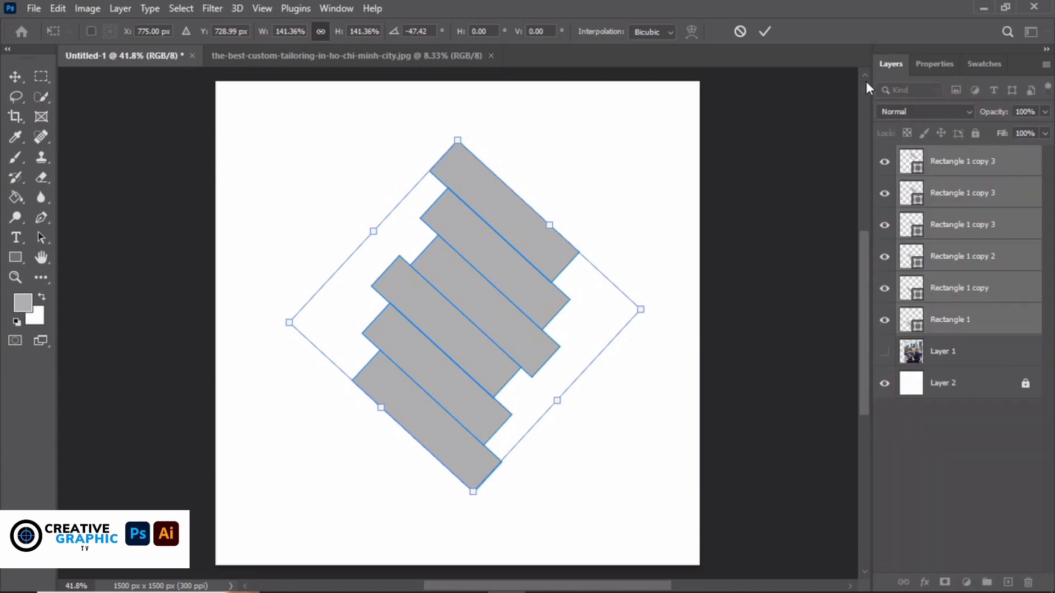
Apply the transform, add a new empty layer, and set the foreground colour to orange (ff7838)
click(764, 31)
click(1017, 527)
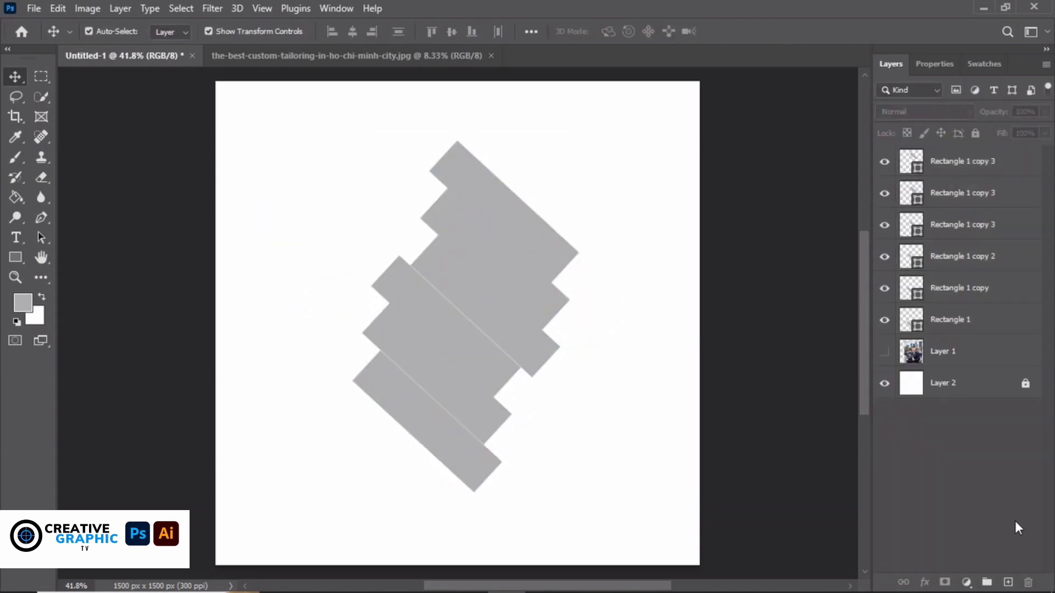
click(1006, 582)
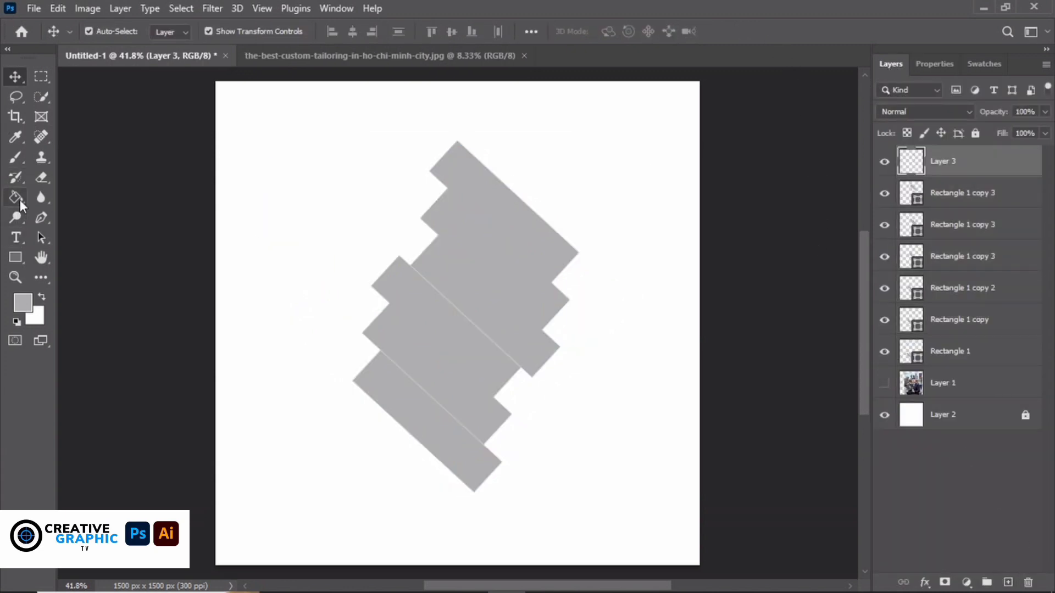
click(42, 218)
click(26, 306)
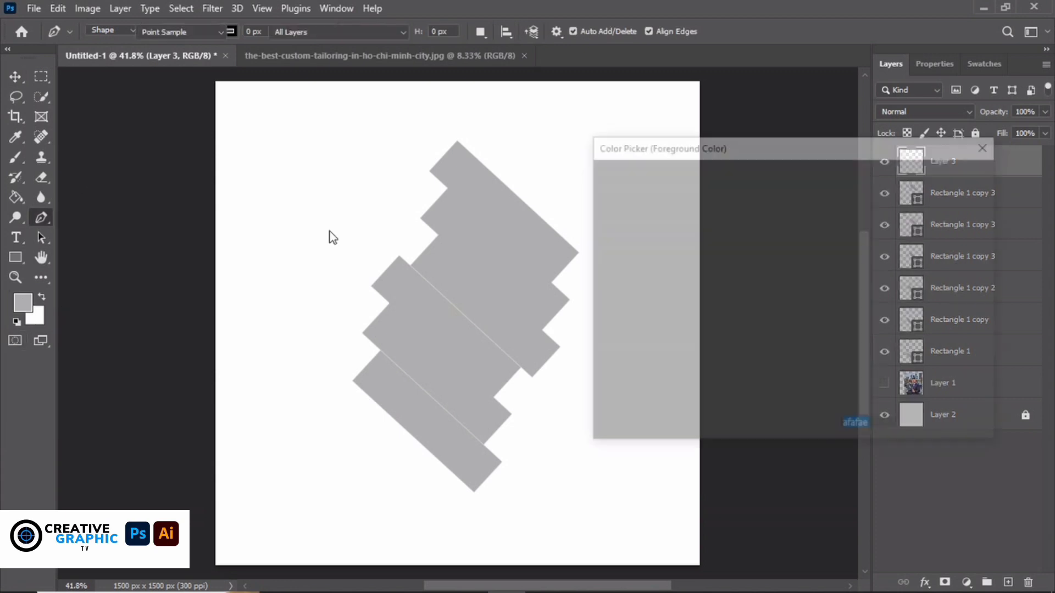
drag(760, 182, 753, 179)
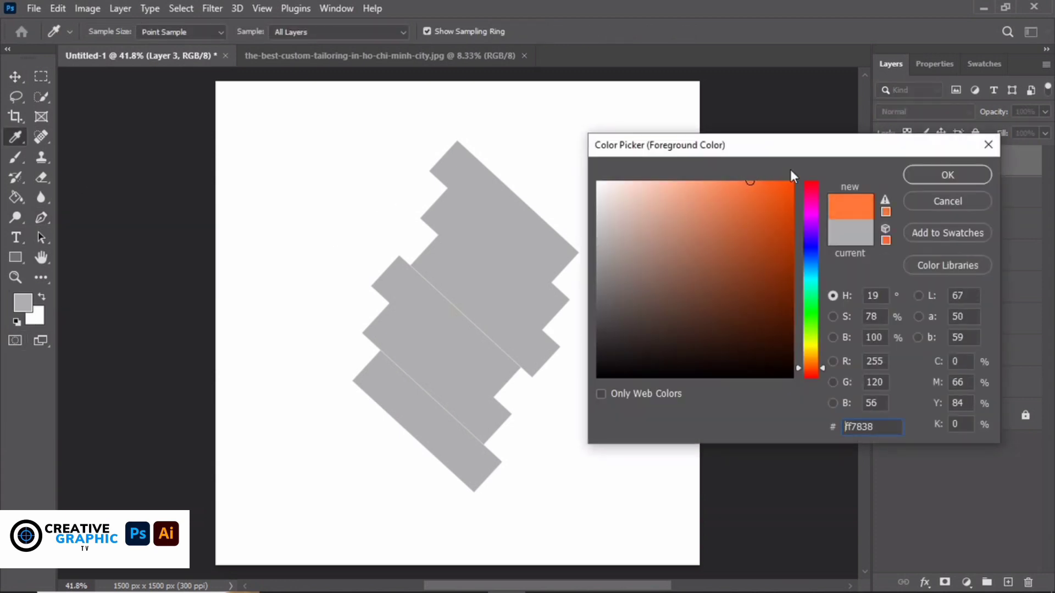
click(947, 175)
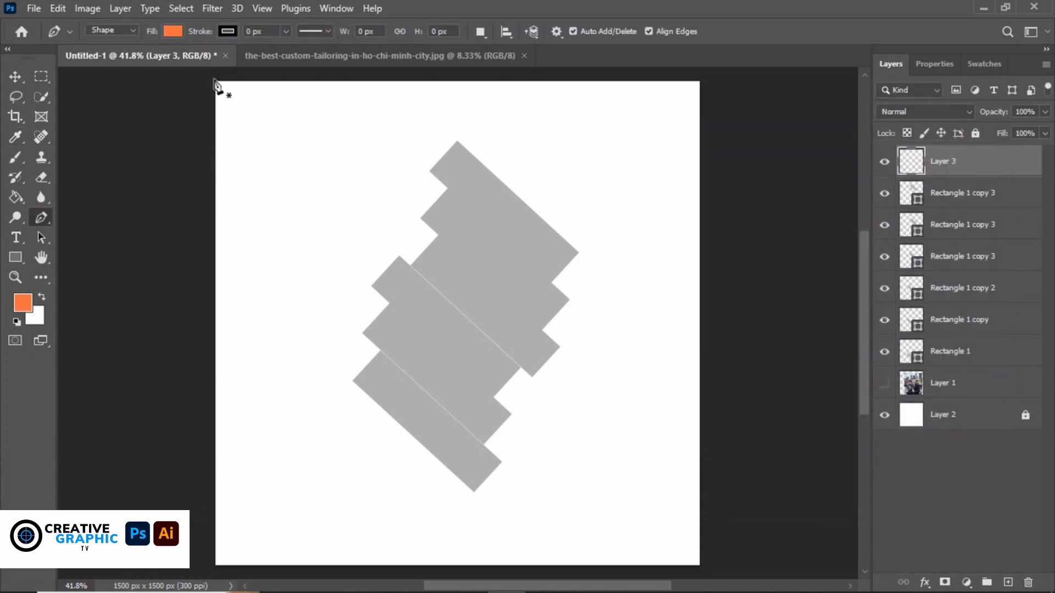
Draw an orange triangle, Shape 1, through the top-left, bottom-right and top-right canvas corners
click(213, 78)
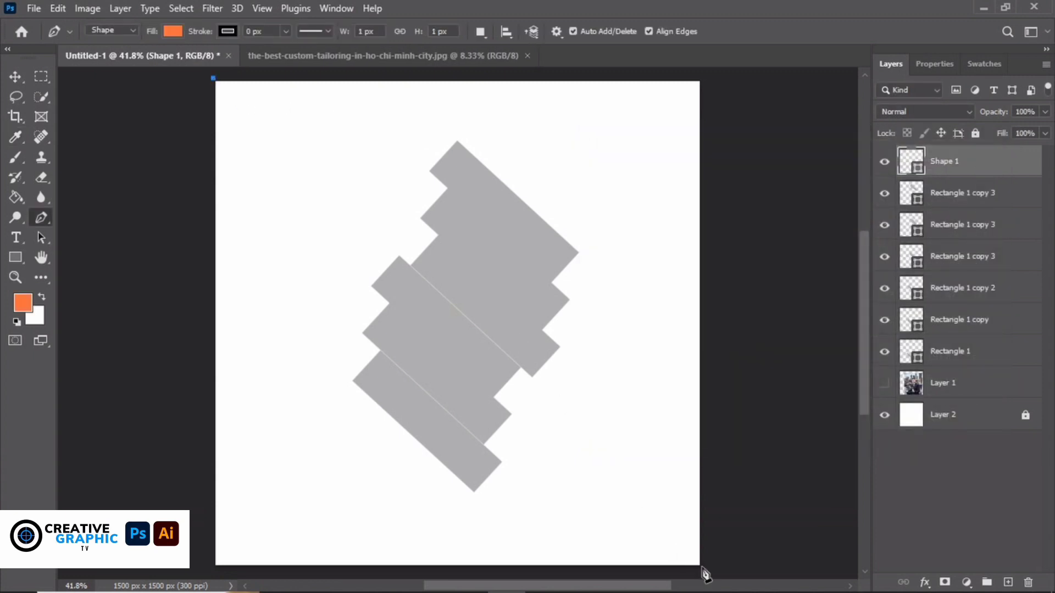
click(701, 568)
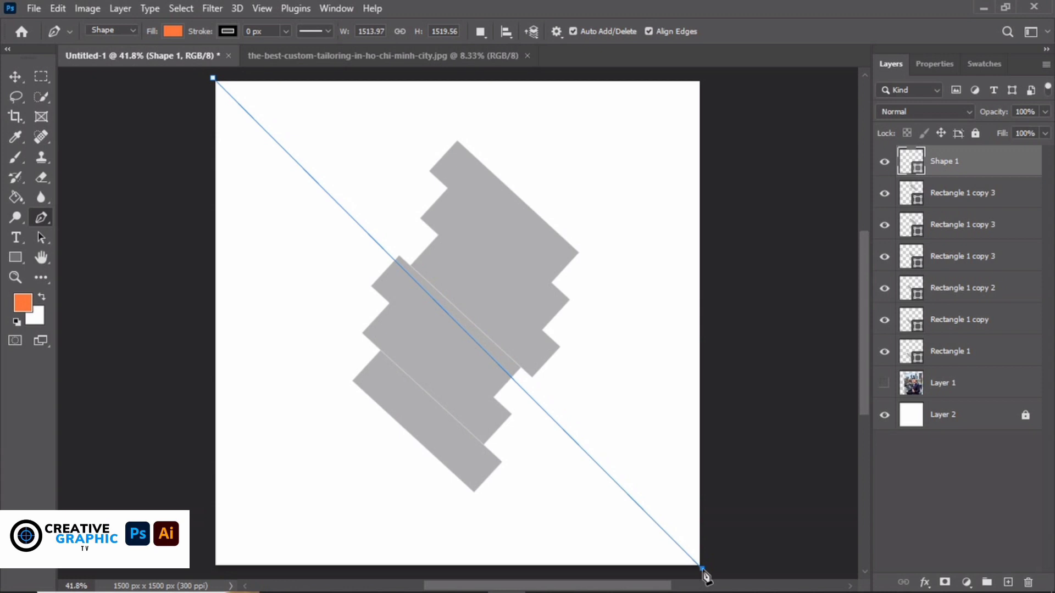
click(707, 75)
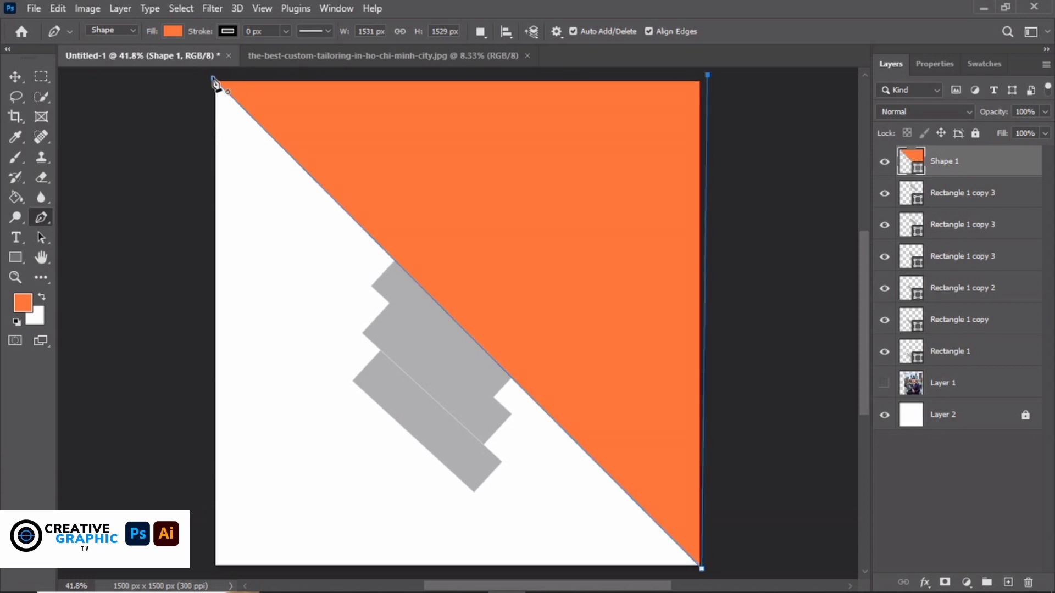
click(214, 78)
click(15, 77)
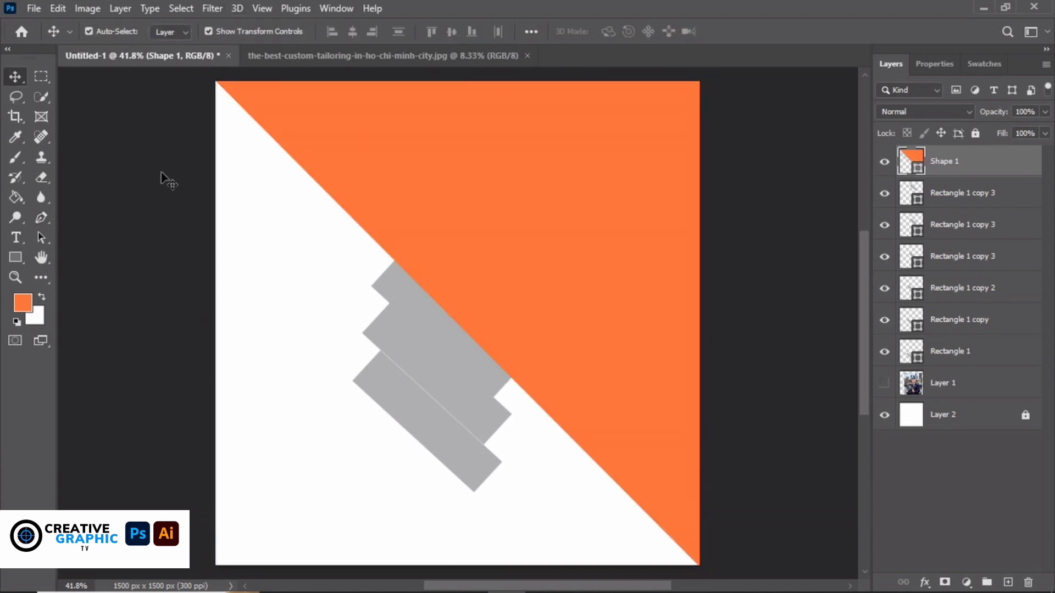
Move the orange triangle below the rectangles and merge the rectangle layers into one stepped shape
click(165, 176)
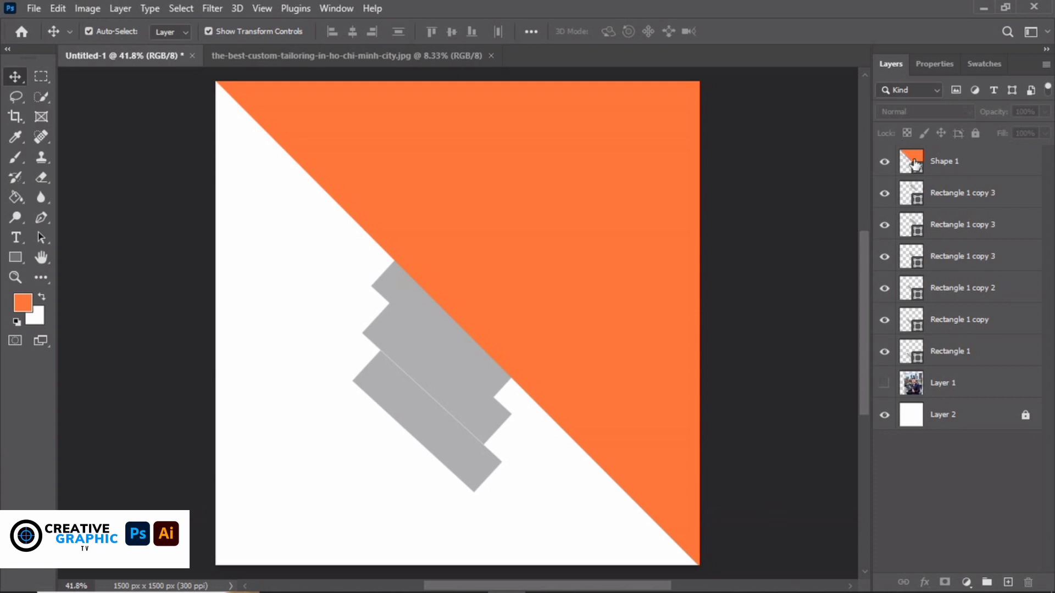
drag(906, 160, 913, 373)
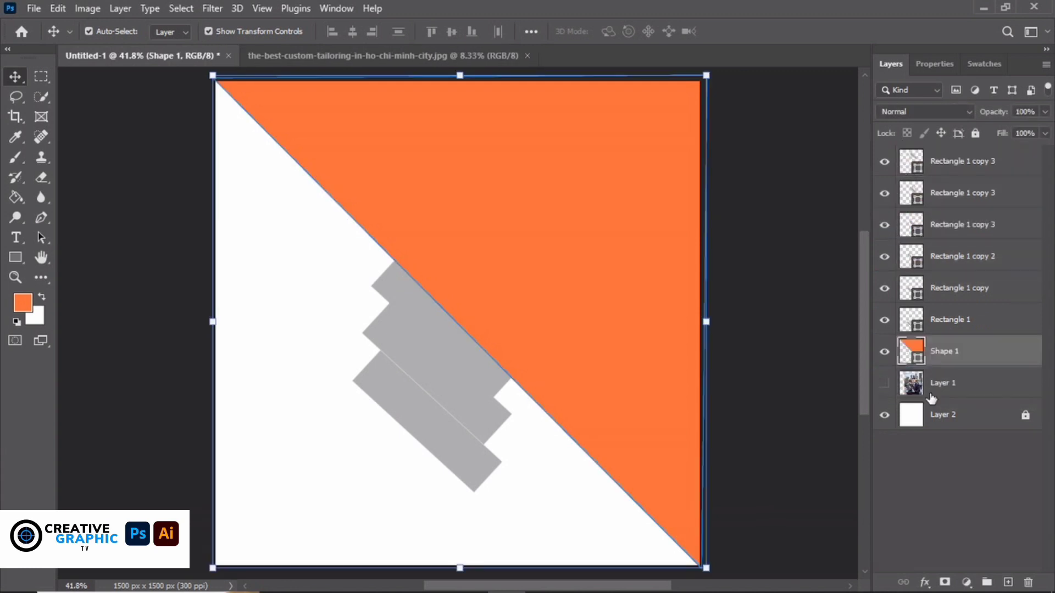
click(918, 387)
click(942, 168)
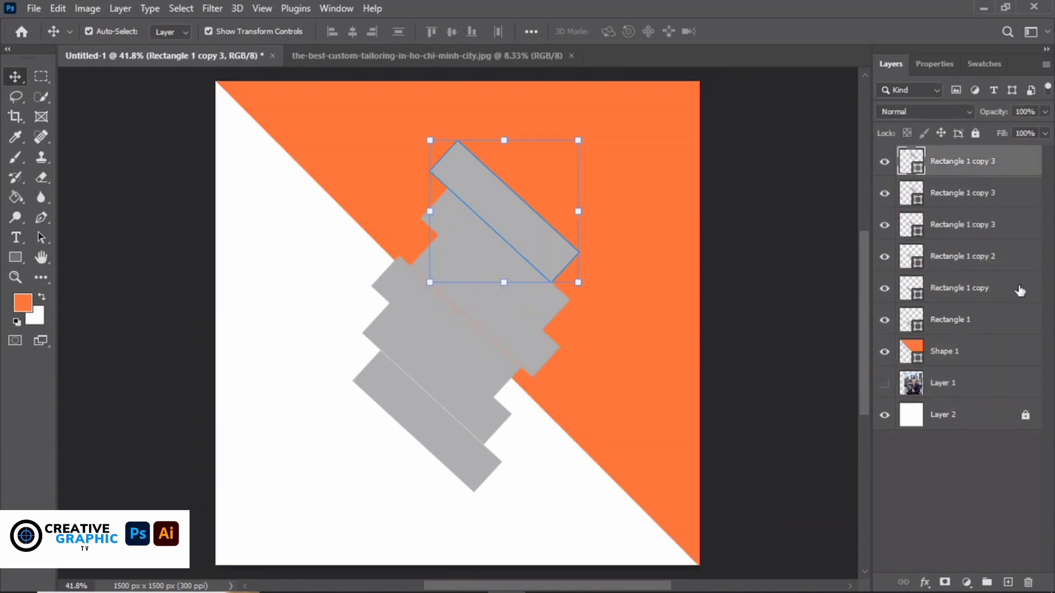
shift+click(971, 319)
right_click(972, 318)
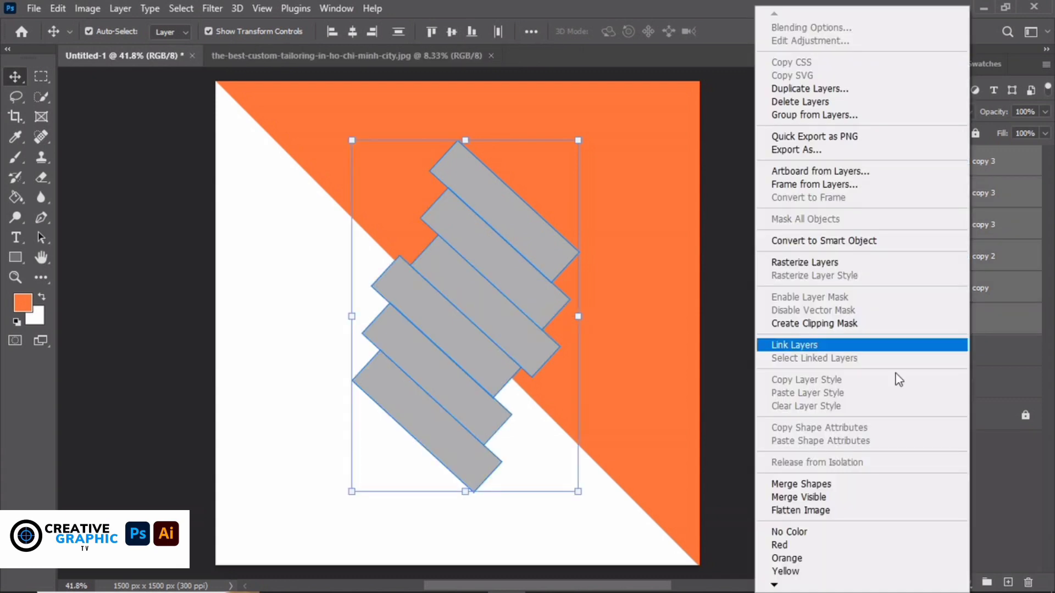
click(827, 483)
Move the man-in-suit photo, Layer 1, to the top and clip it into the stepped shape
drag(946, 229, 928, 147)
click(885, 163)
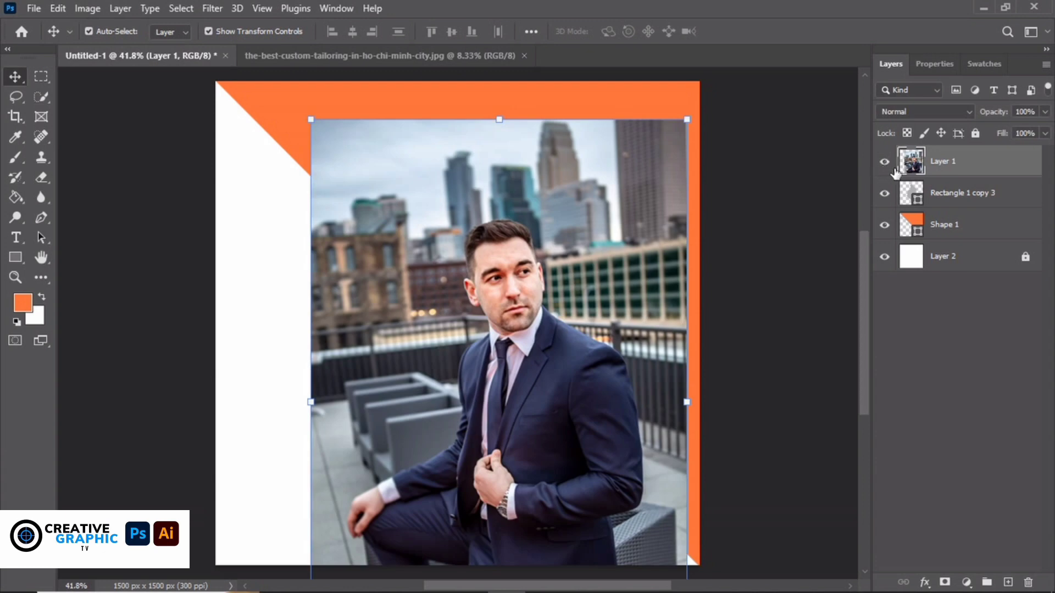
right_click(961, 161)
click(850, 324)
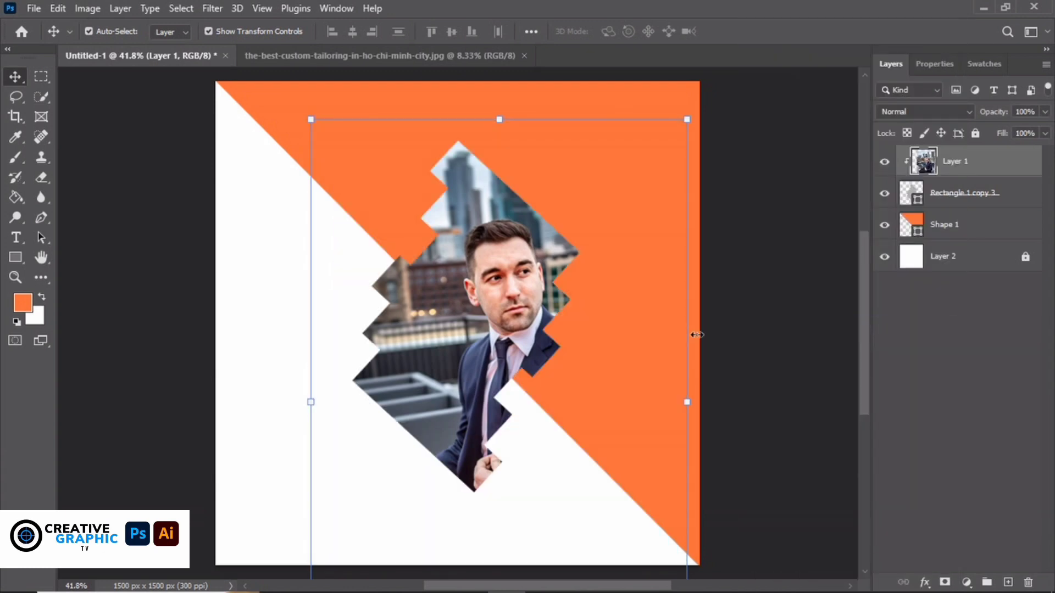
Enlarge the stepped frame and move it down-left, repositioning the photo inside it
click(1023, 198)
drag(577, 137, 627, 67)
drag(525, 272, 418, 261)
click(965, 164)
click(906, 493)
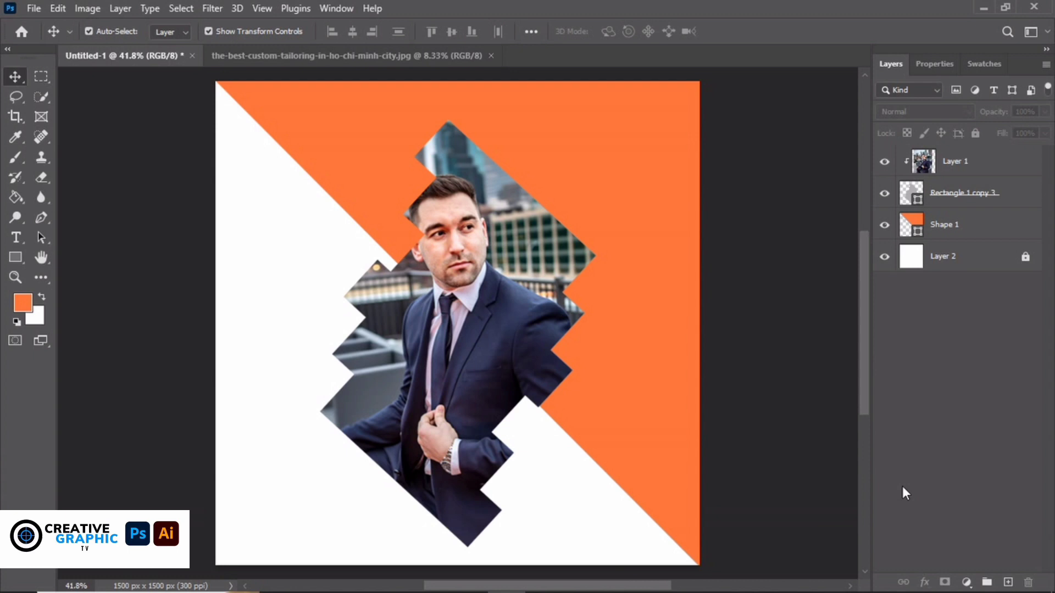
click(983, 168)
Add a Gradient Fill layer using the Basics Foreground to Background gradient
click(965, 583)
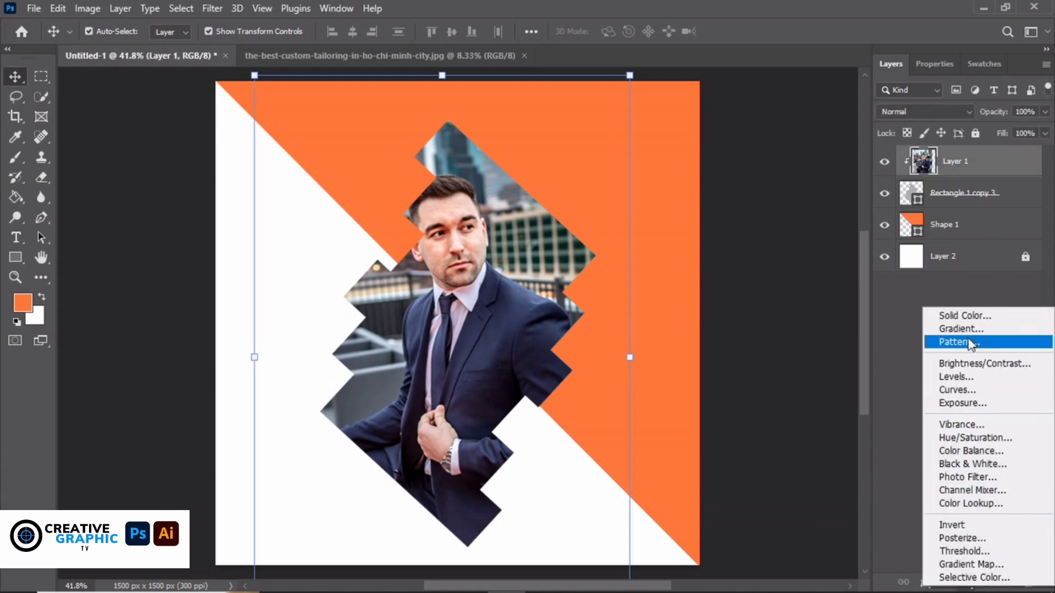
click(802, 285)
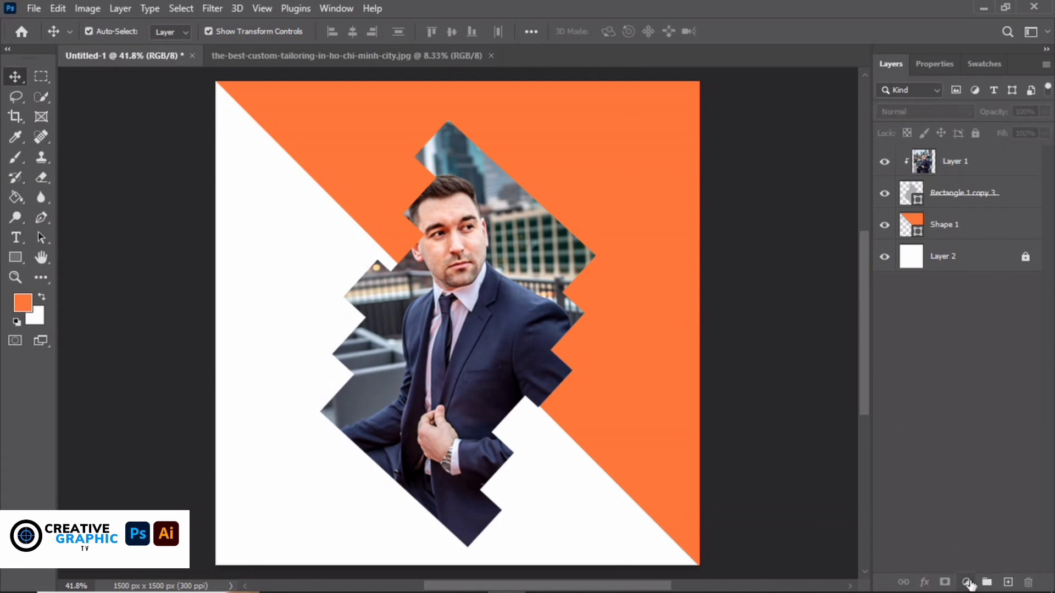
click(966, 582)
click(971, 317)
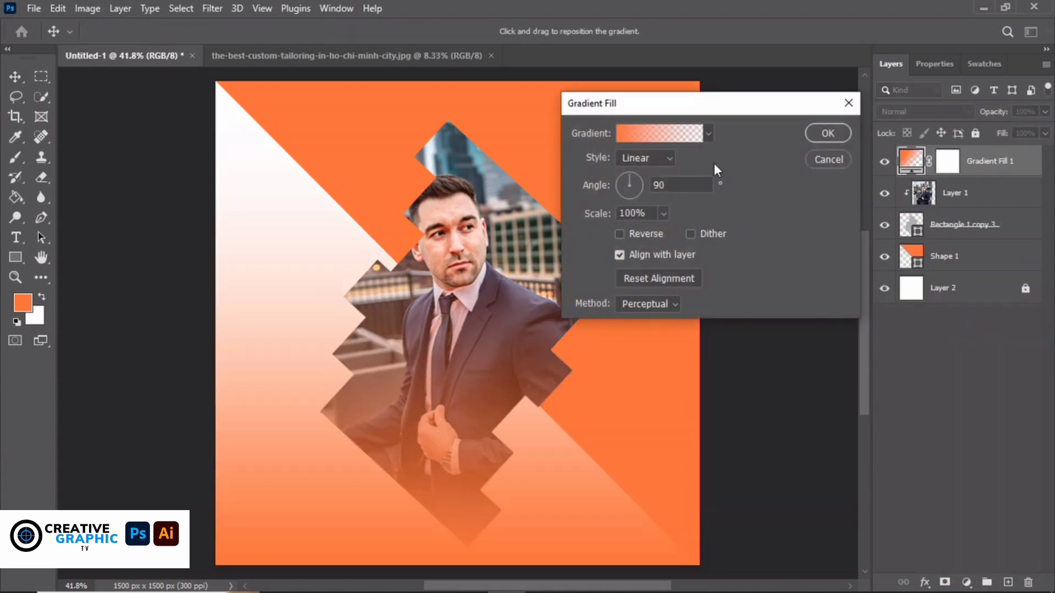
click(660, 137)
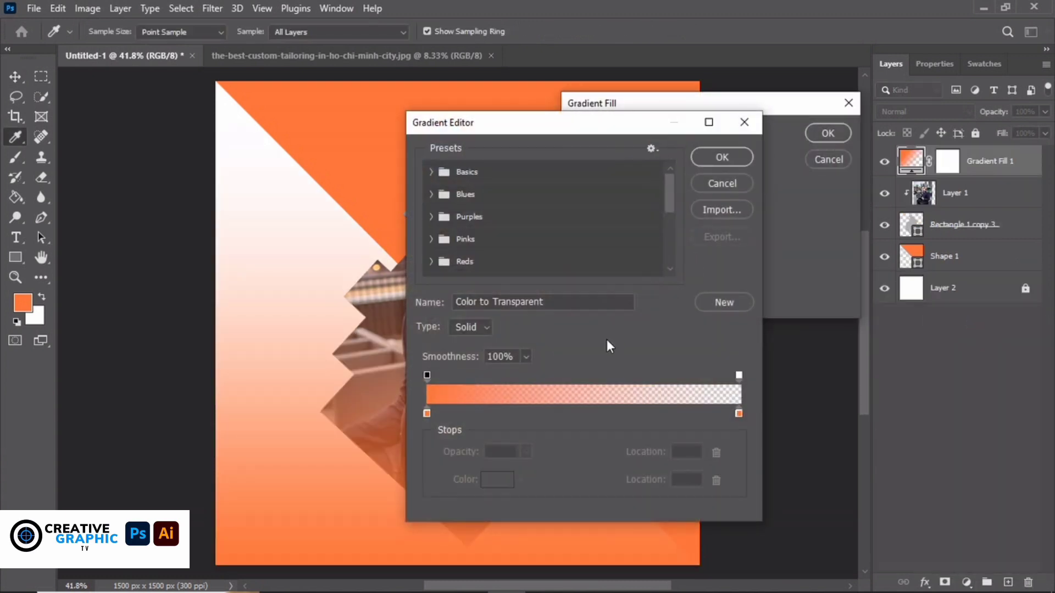
click(432, 173)
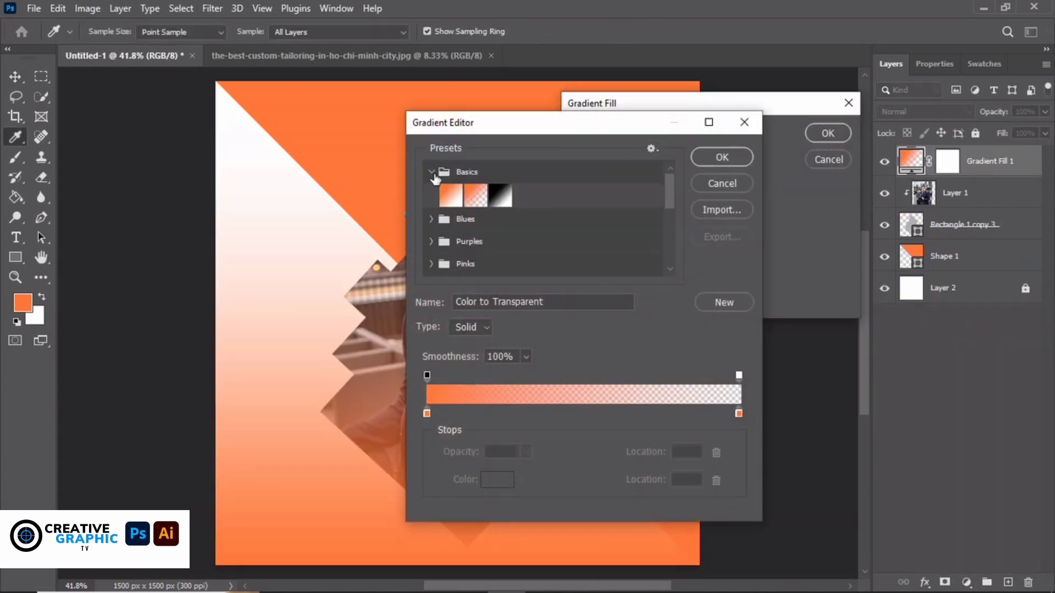
click(450, 199)
drag(579, 124, 811, 121)
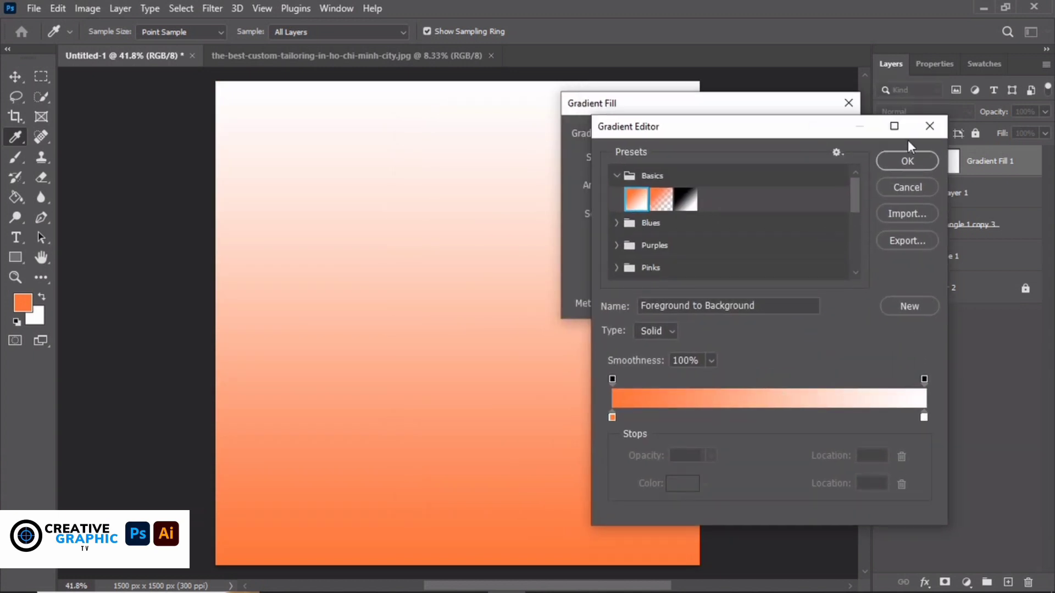
Change the gradient's white end stop to orange and apply the all-orange gradient fill
click(923, 417)
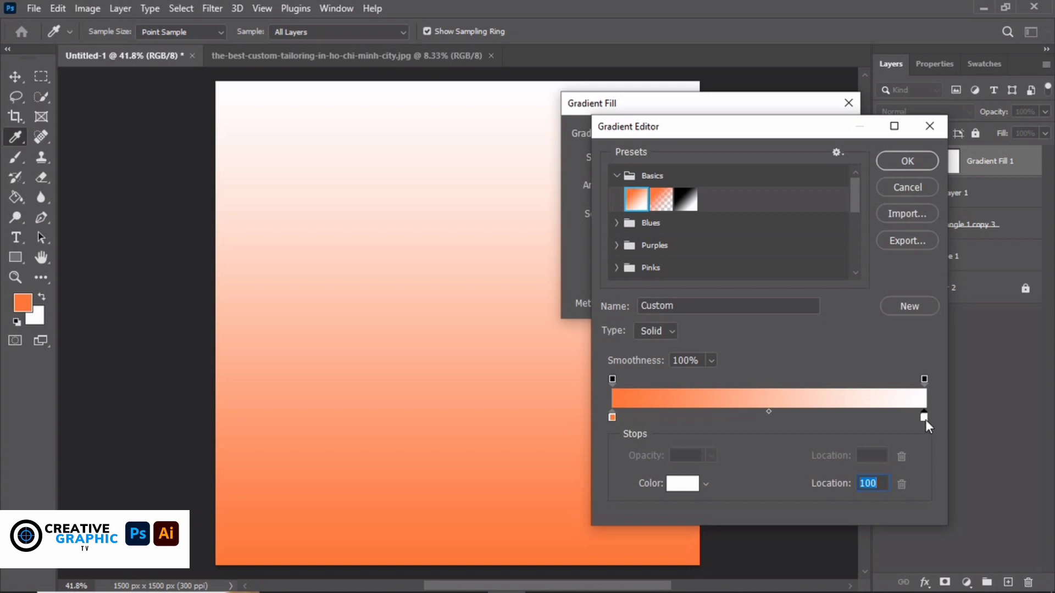
double_click(925, 419)
click(811, 368)
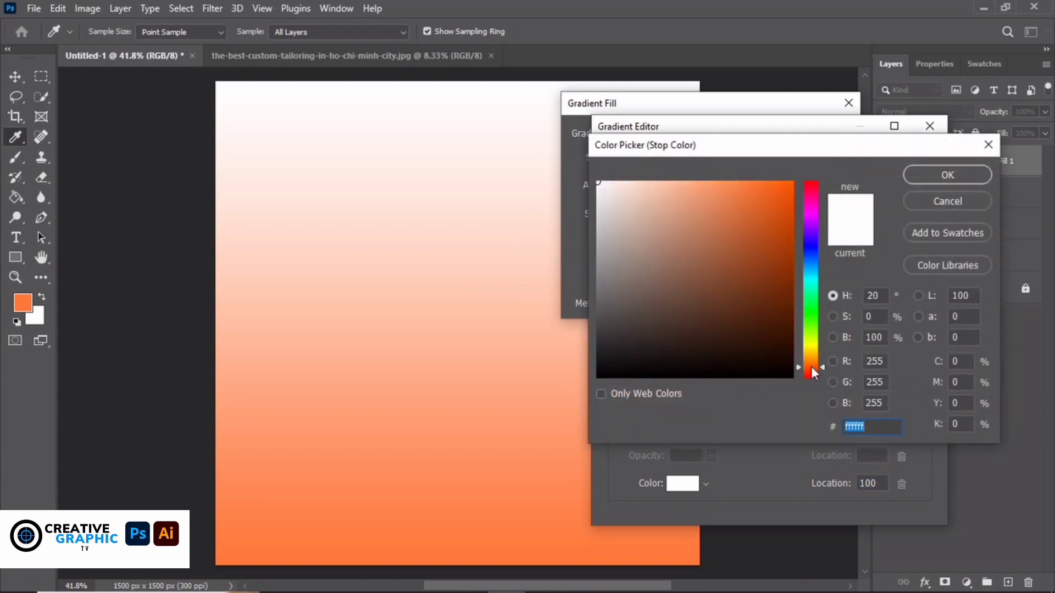
click(752, 185)
click(744, 184)
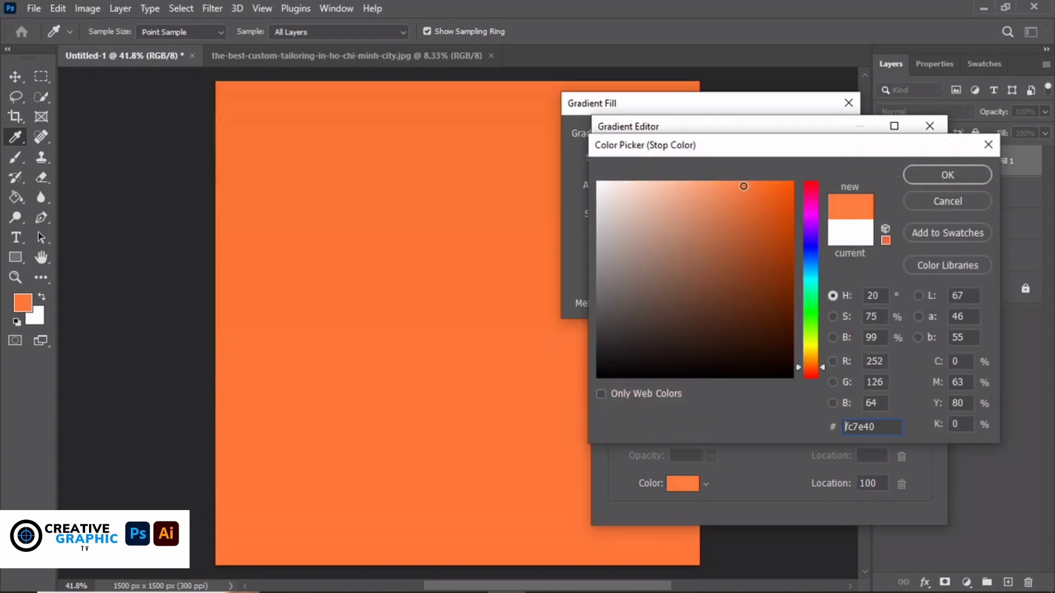
click(736, 188)
click(935, 177)
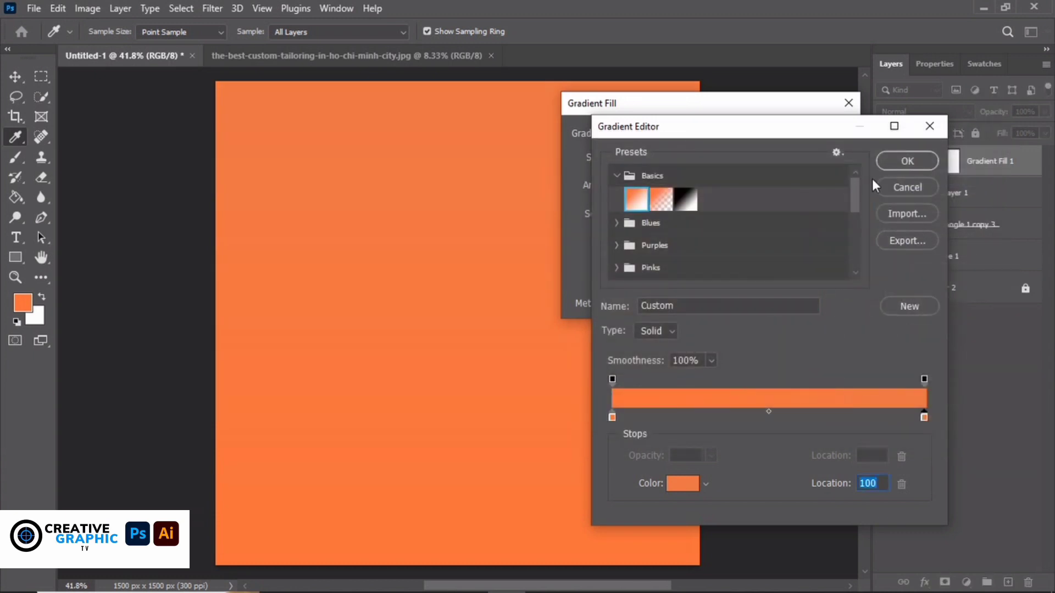
click(906, 160)
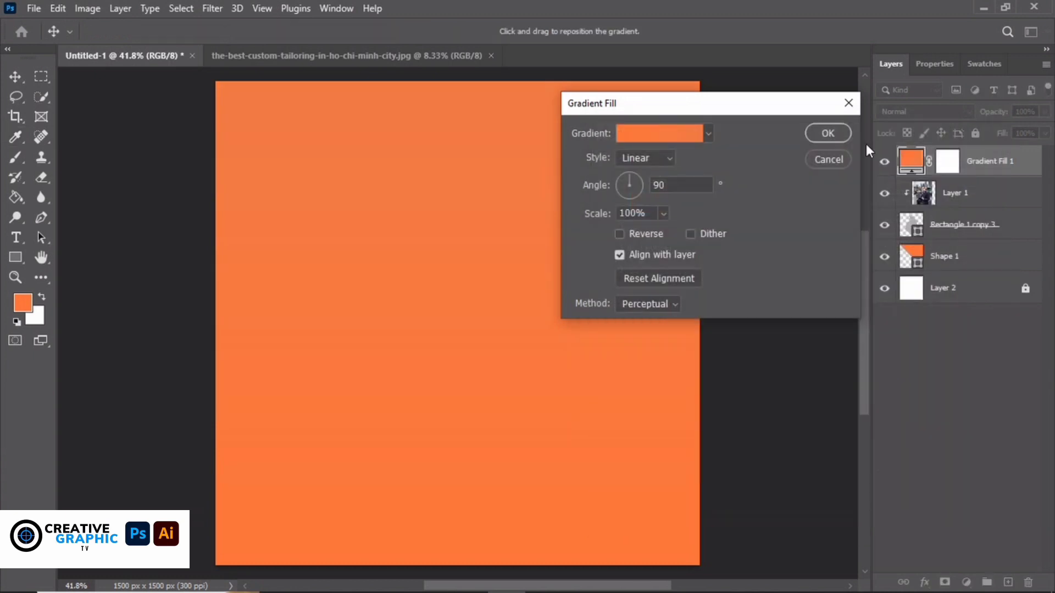
click(828, 134)
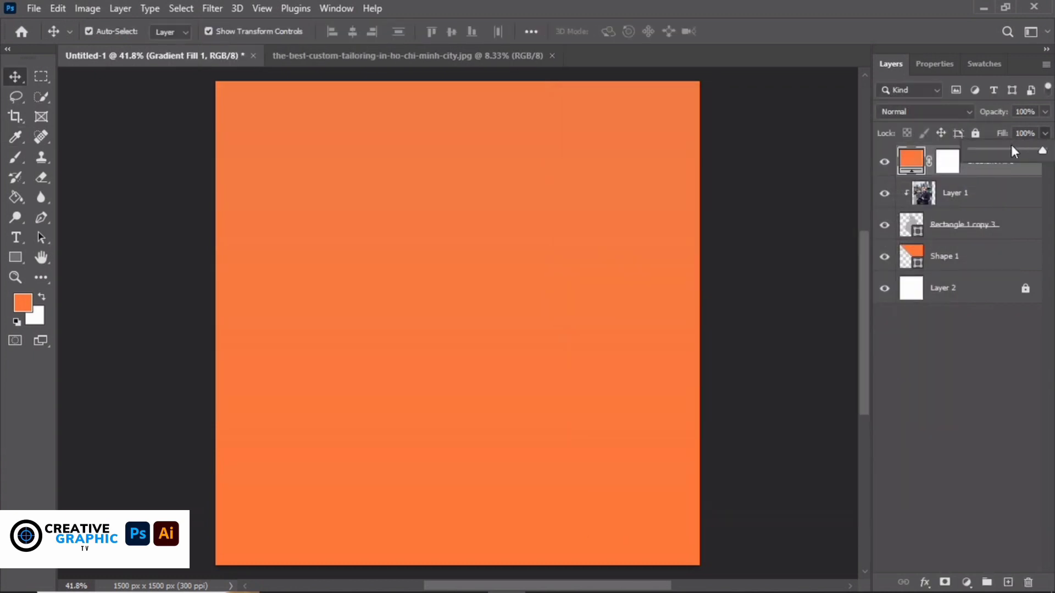
Lower the gradient fill's fill and opacity, clip it to the layer below, then remove it
drag(1006, 146, 984, 145)
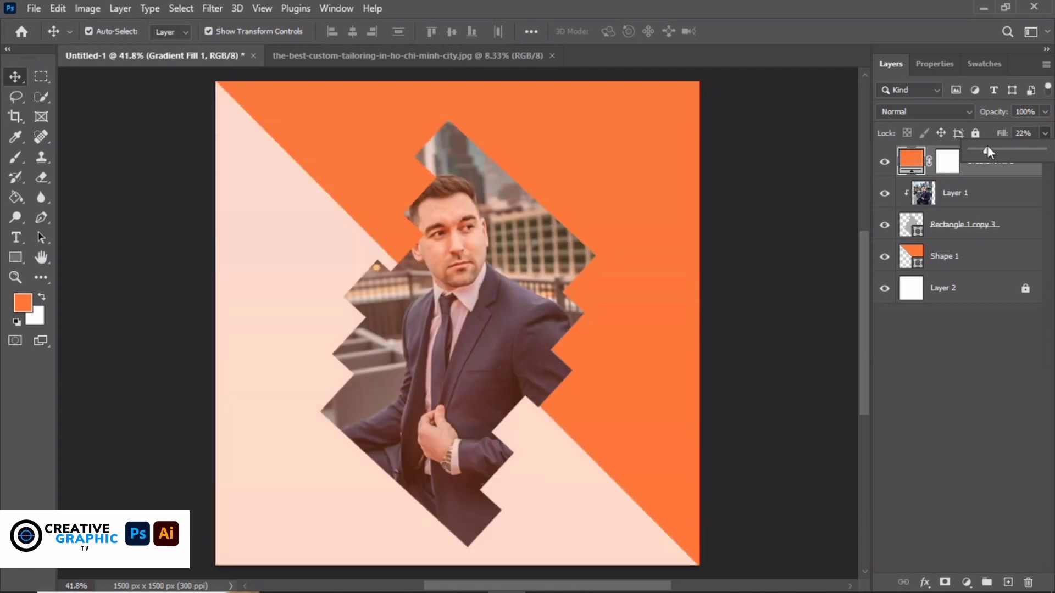
click(1045, 112)
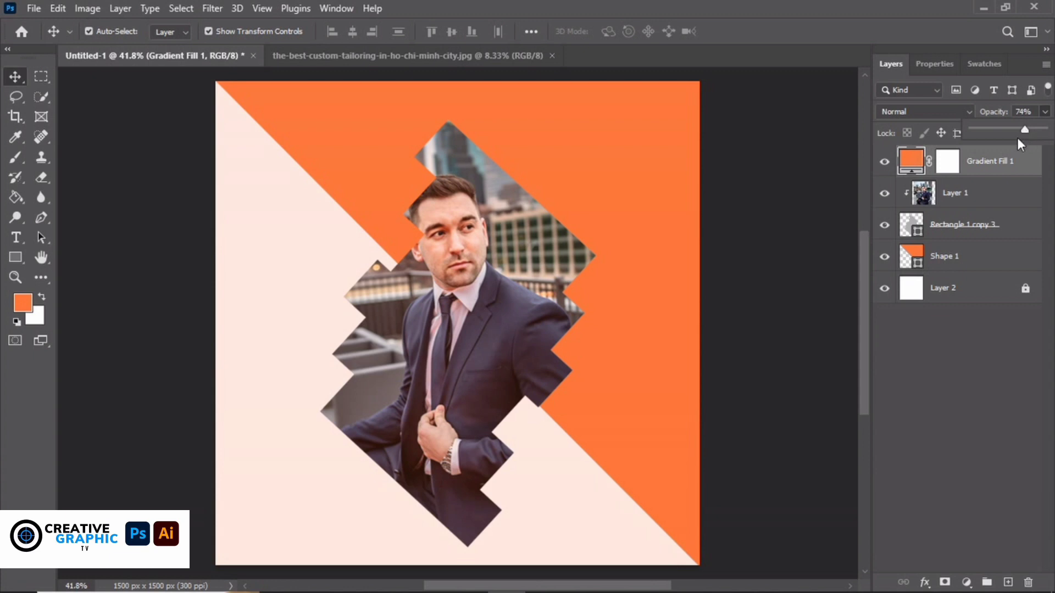
right_click(1005, 168)
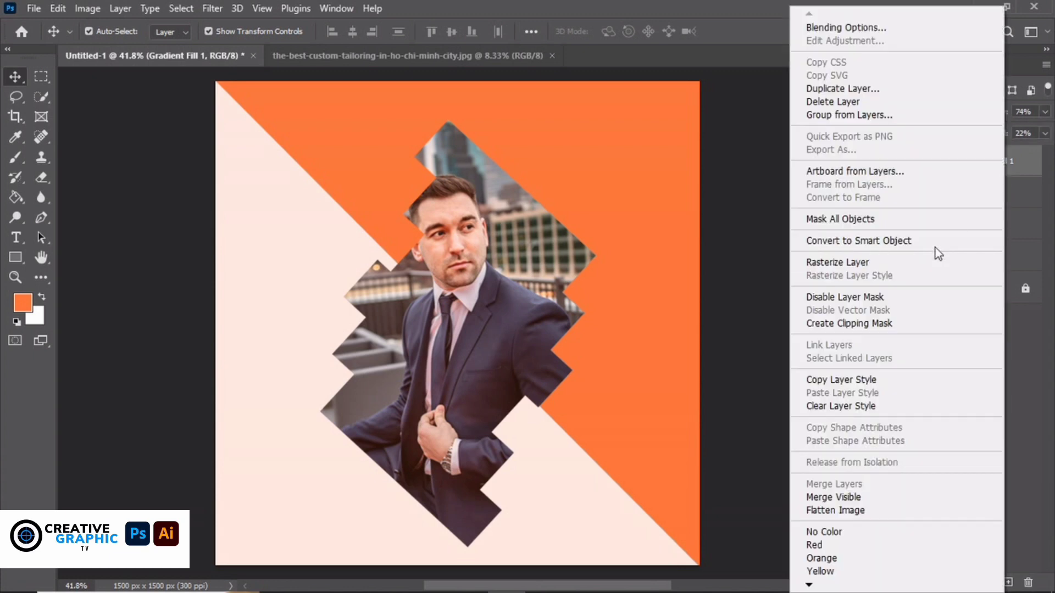
click(878, 324)
click(918, 418)
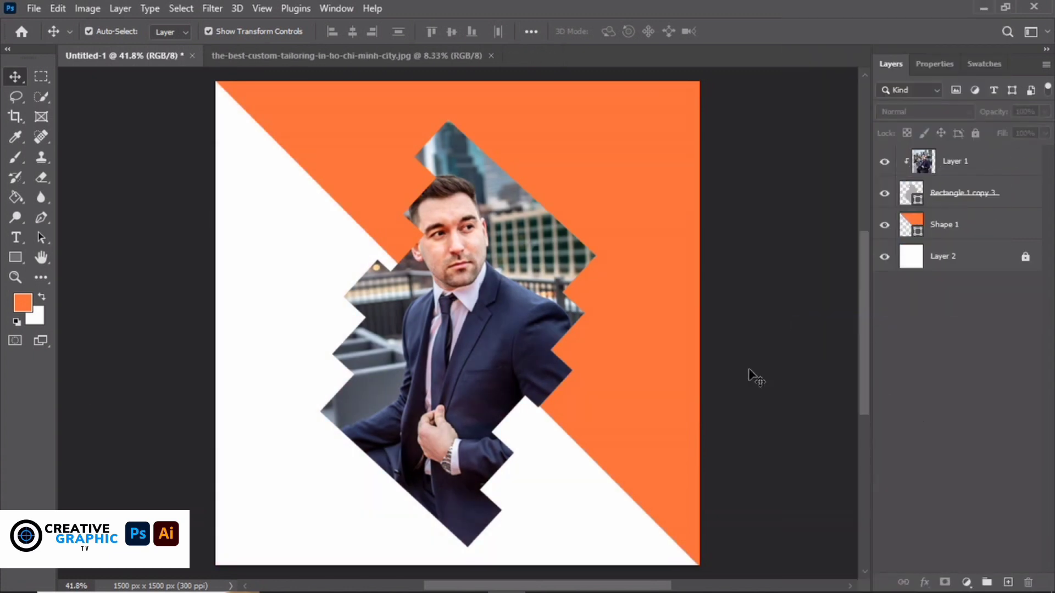
key(t)
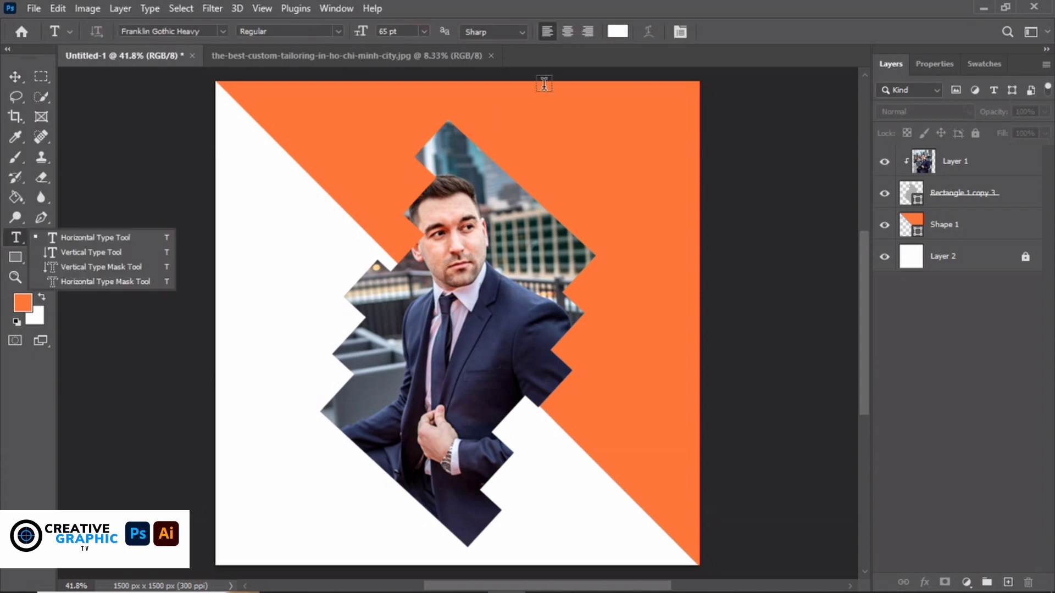
click(617, 31)
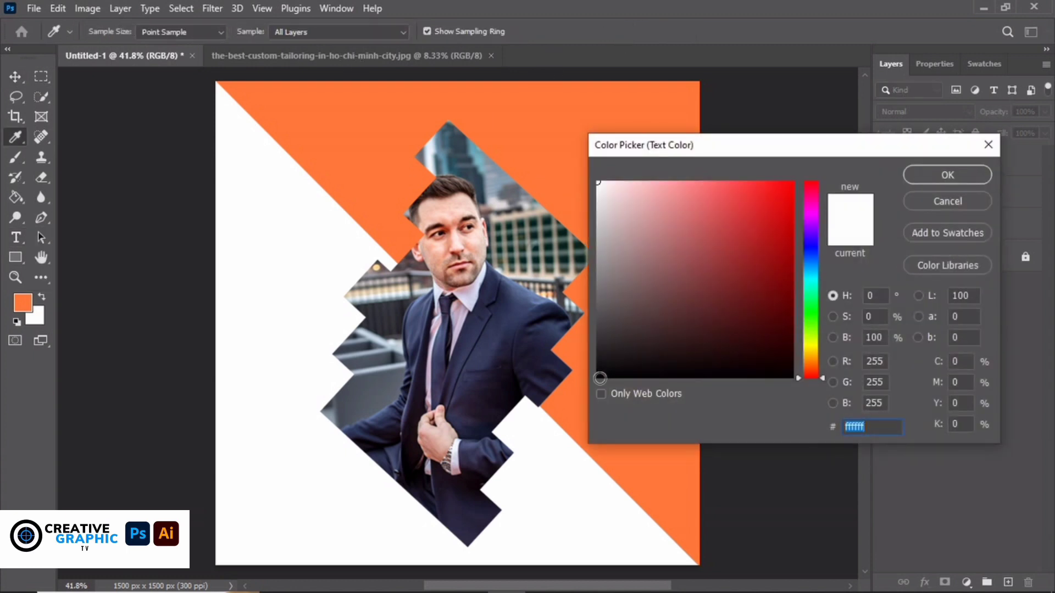
text(000000)
click(947, 174)
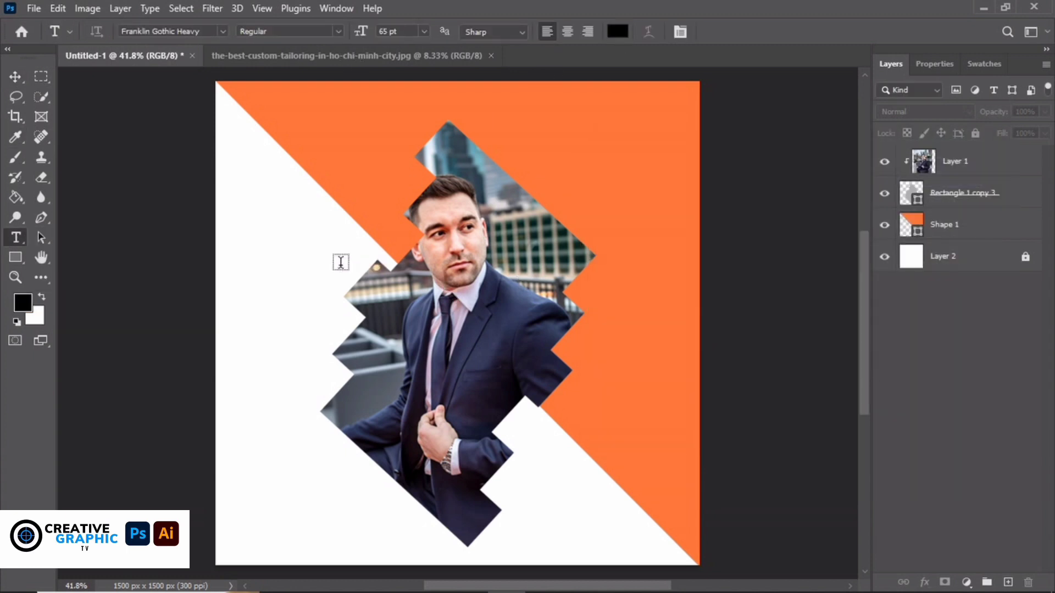
click(341, 262)
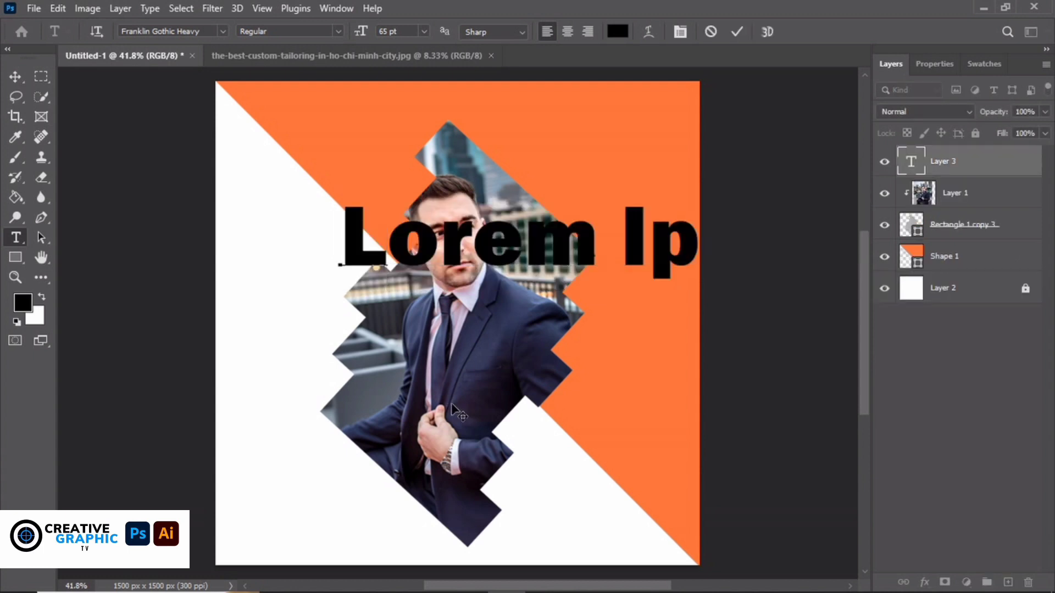
click(16, 77)
drag(563, 262, 325, 481)
key(Return)
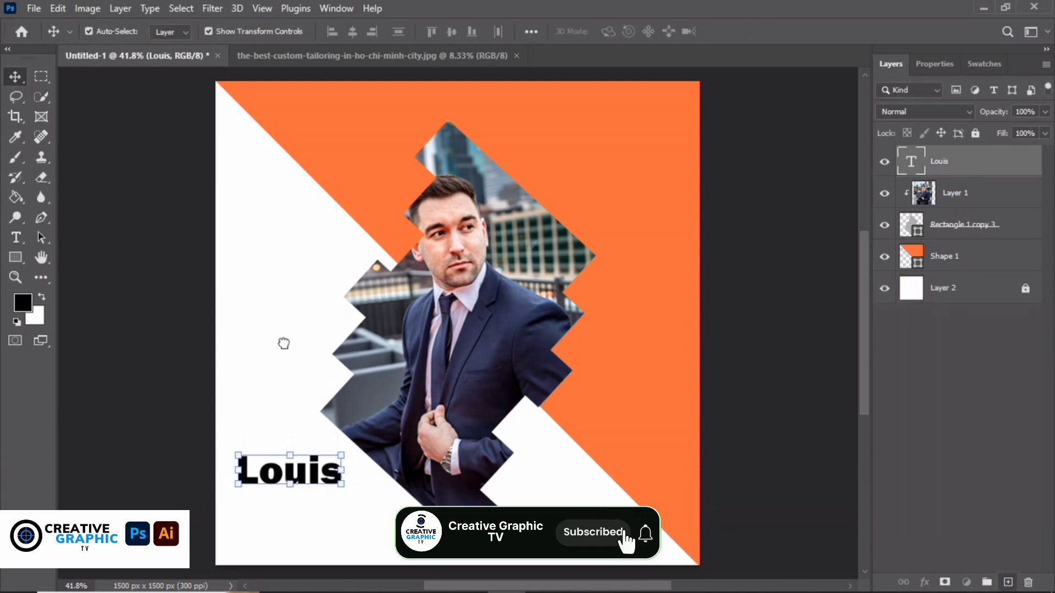
click(967, 256)
key(ctrl+j)
drag(934, 160, 1007, 582)
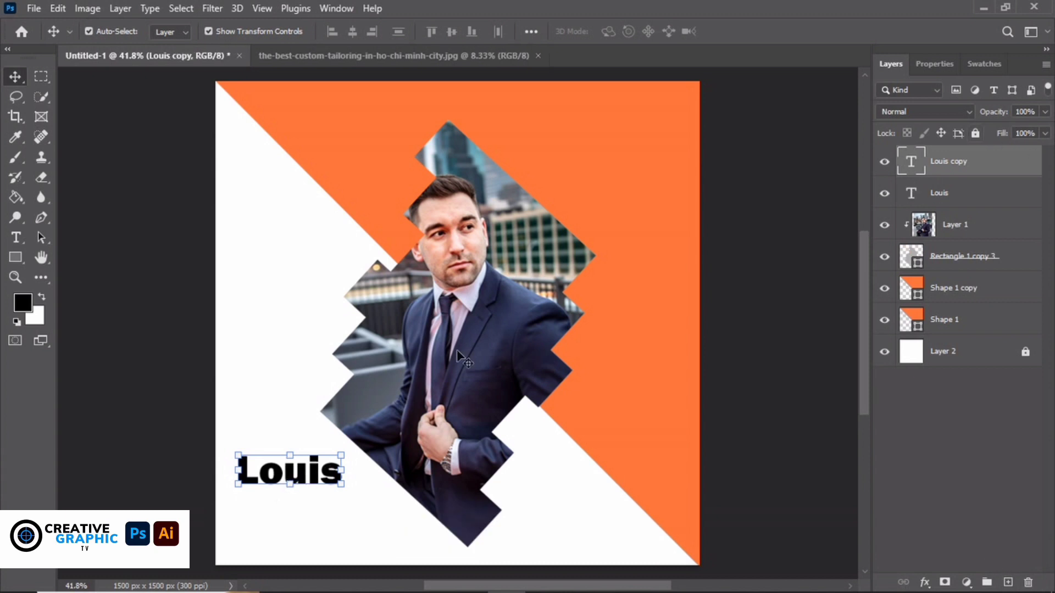
drag(311, 478, 376, 459)
double_click(377, 457)
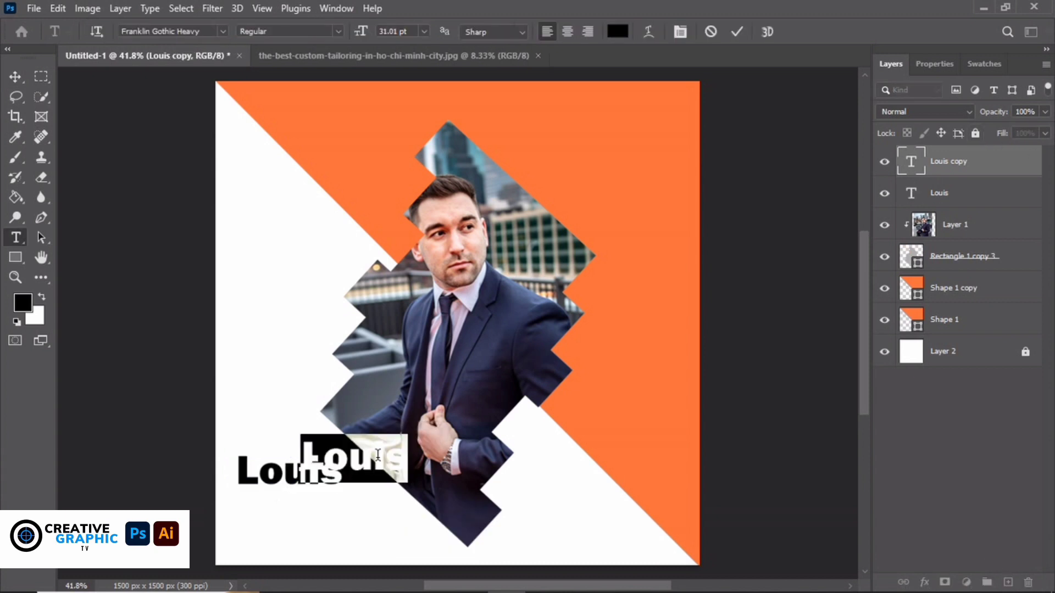
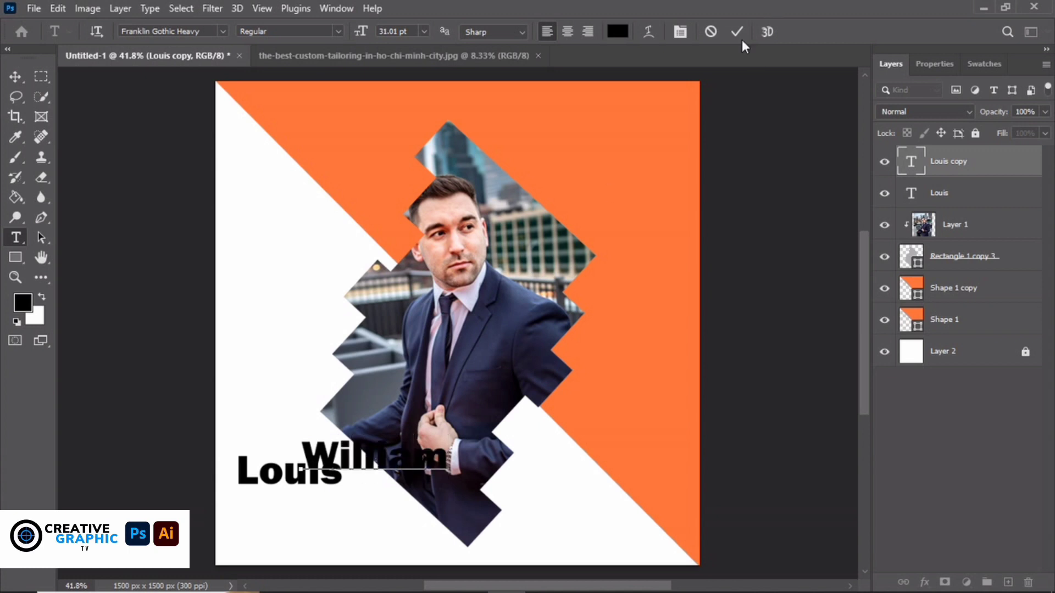
click(737, 32)
key(v)
drag(383, 463, 317, 514)
click(741, 365)
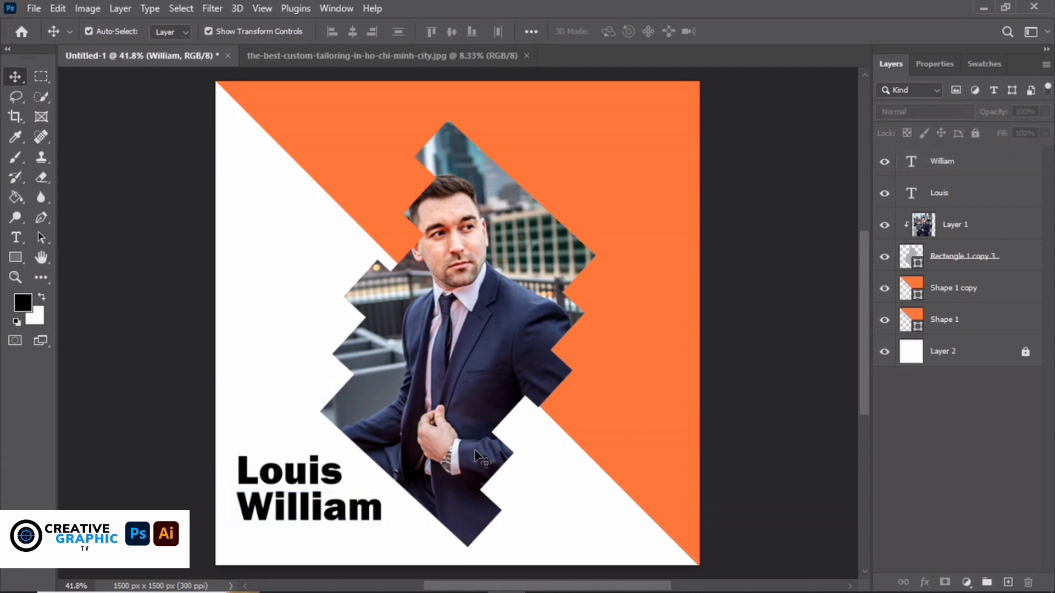
drag(937, 160, 1008, 582)
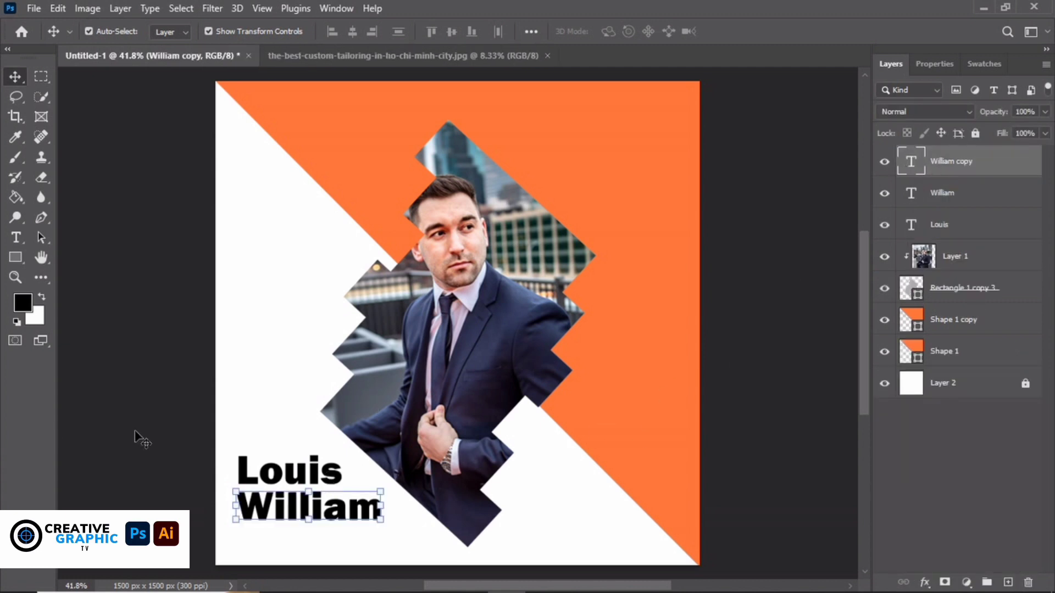
drag(291, 518, 540, 206)
double_click(541, 206)
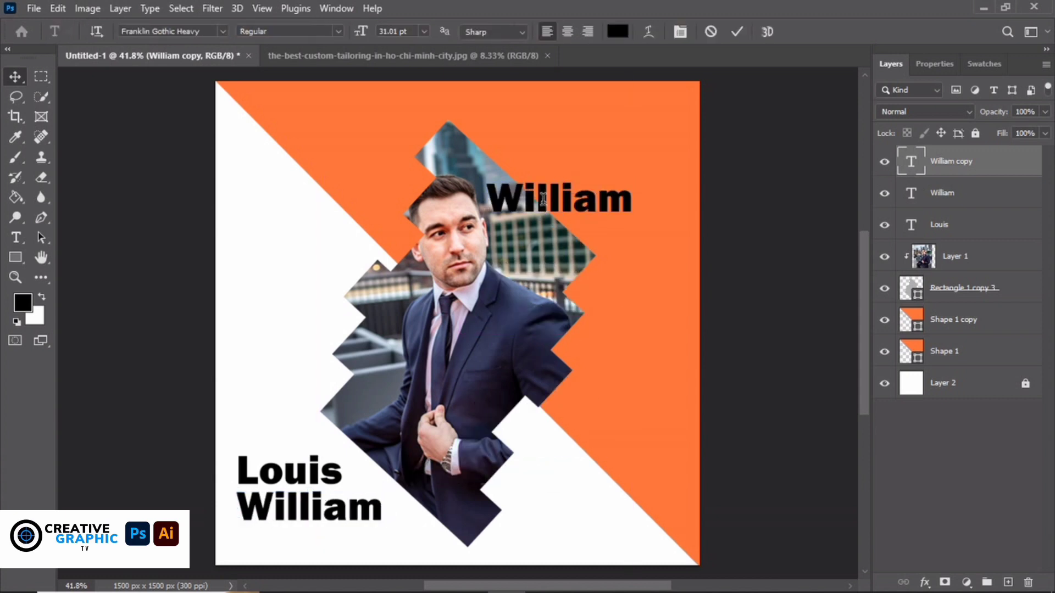
text(Grap)
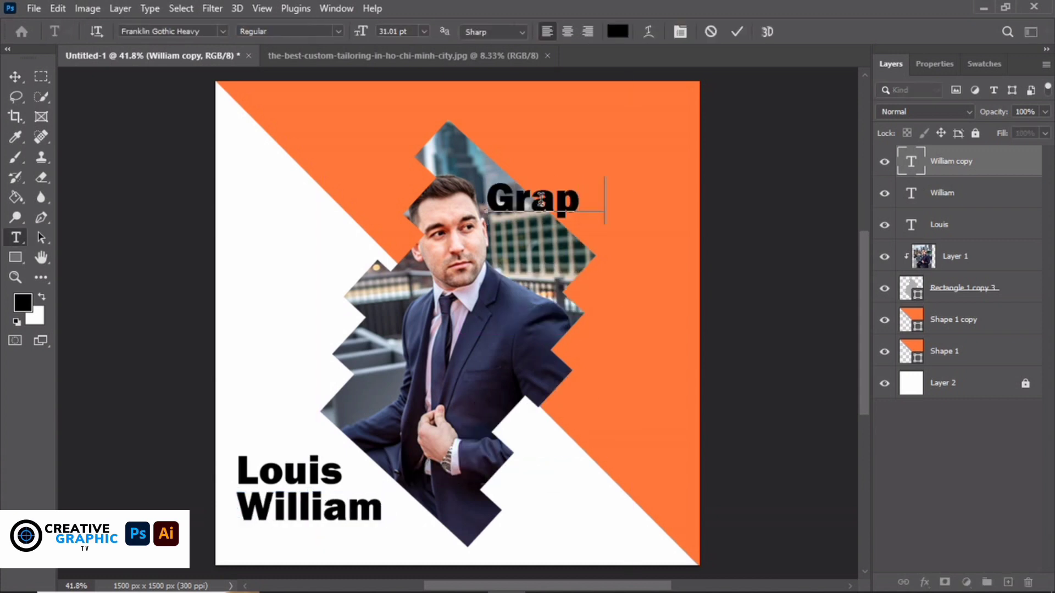
text(hic De)
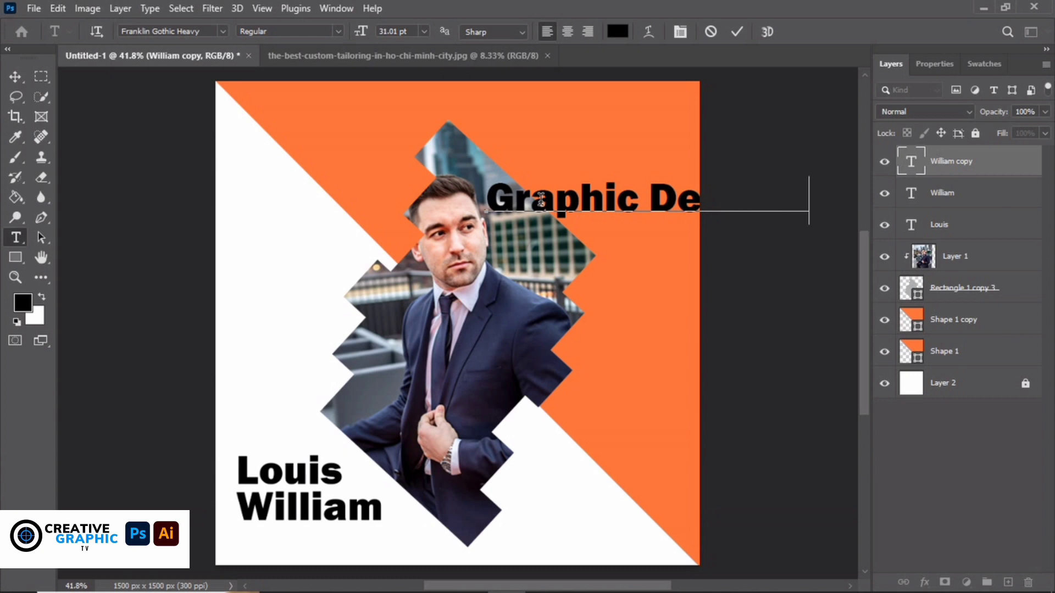
click(15, 76)
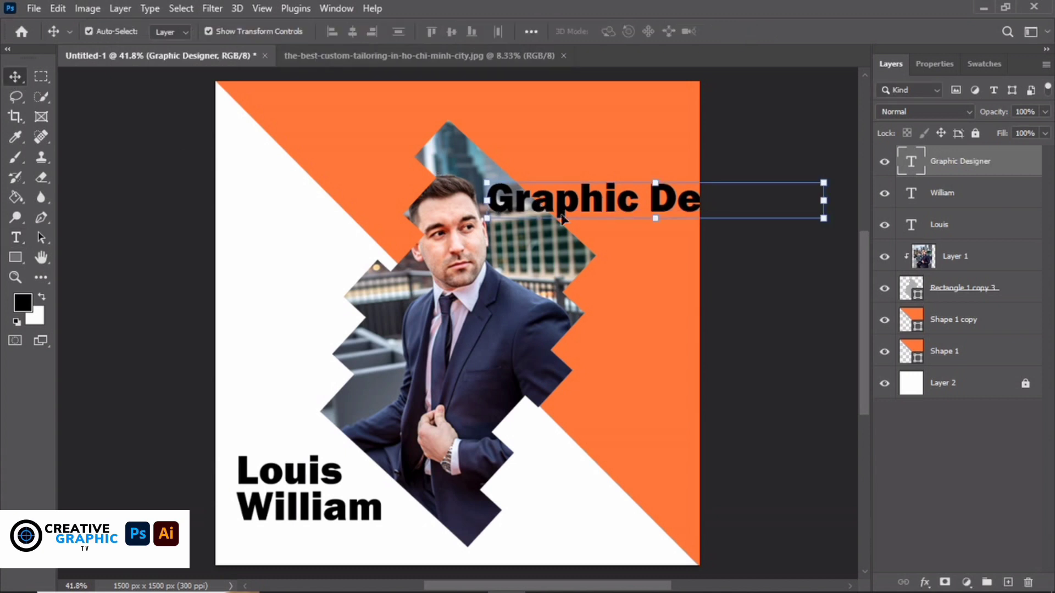
double_click(599, 206)
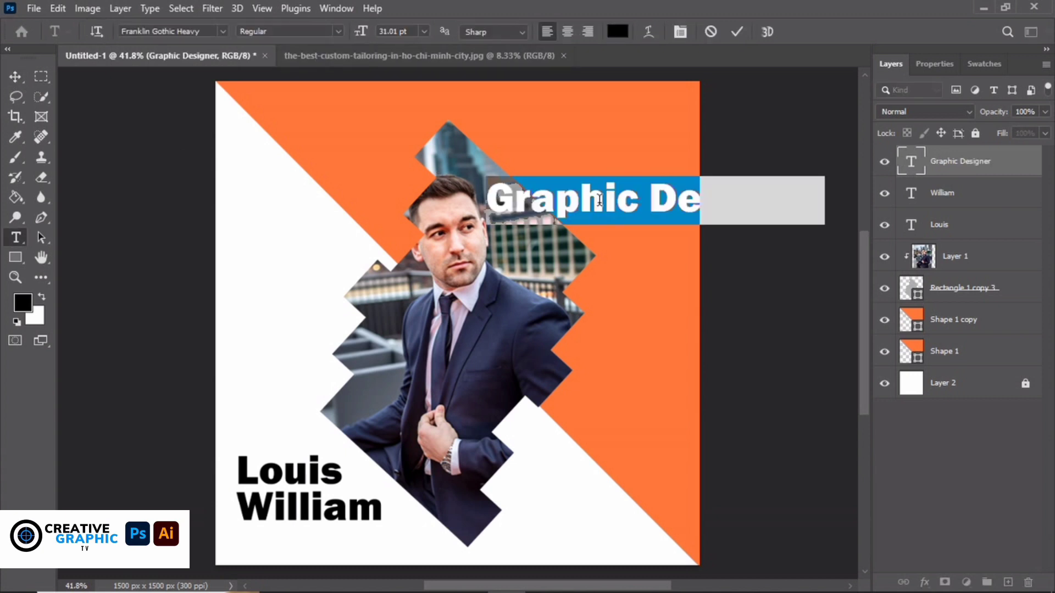
click(221, 31)
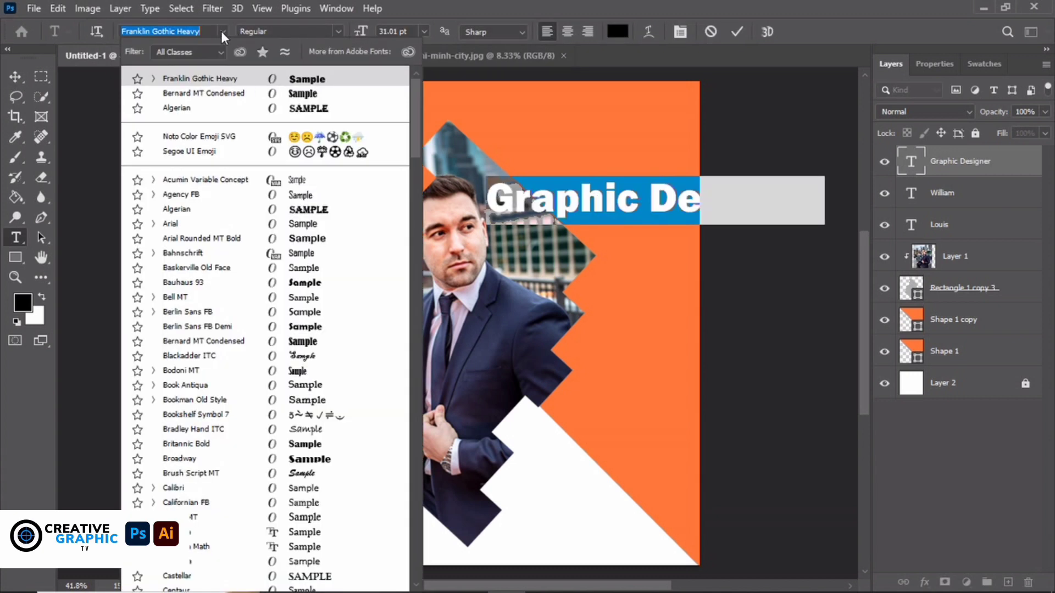
click(295, 239)
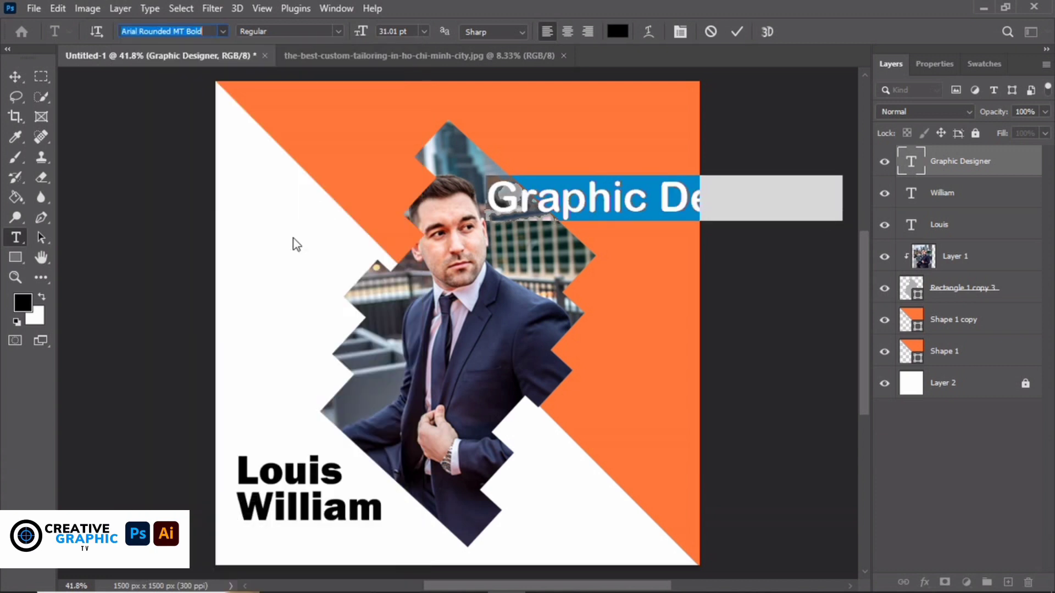
click(736, 31)
key(v)
drag(483, 182, 546, 184)
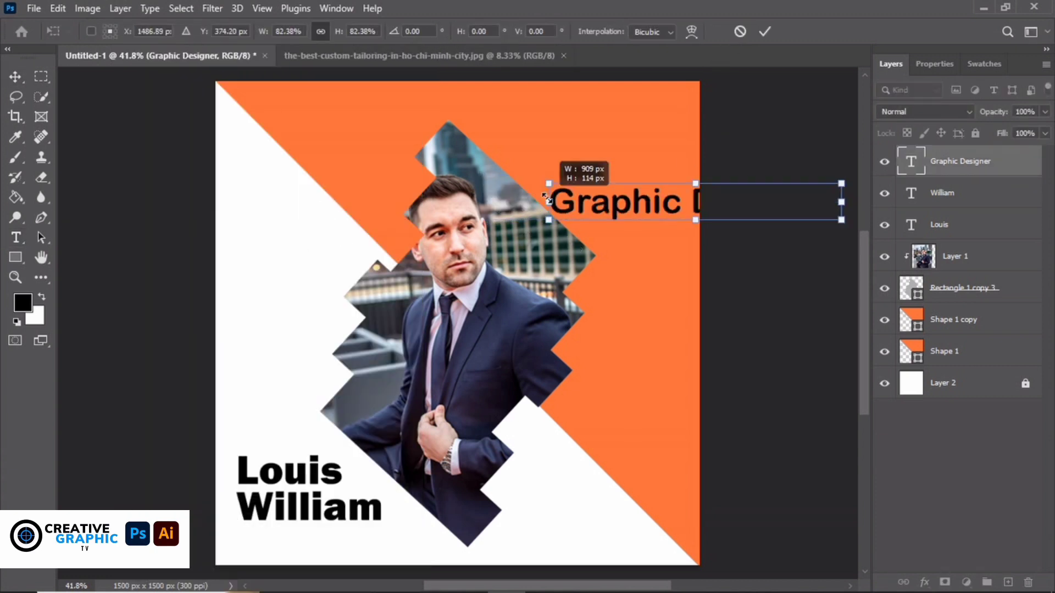
drag(638, 206, 326, 541)
drag(529, 558, 434, 544)
click(782, 374)
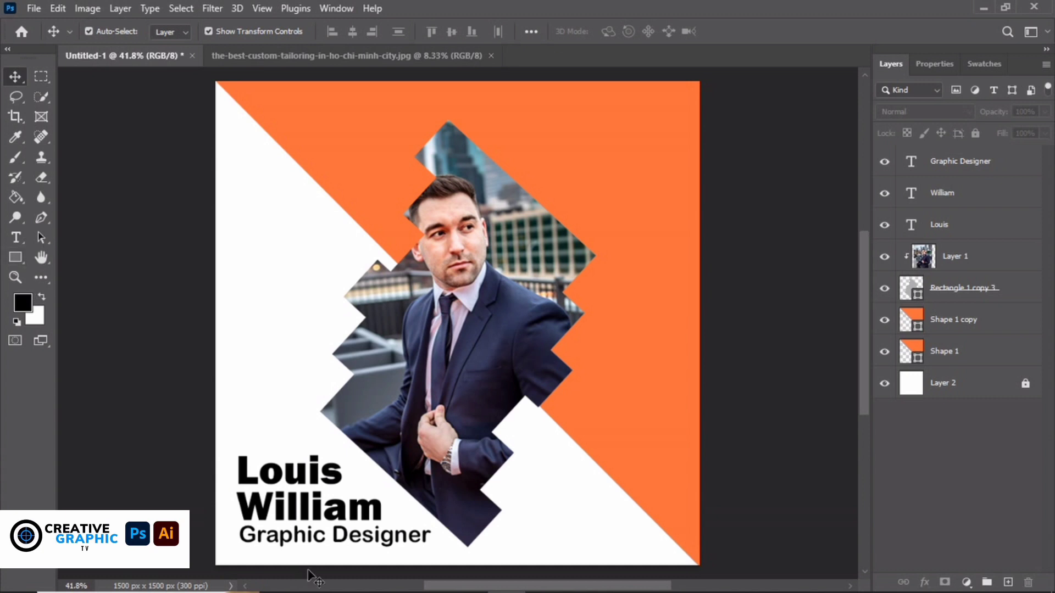
click(319, 544)
click(763, 277)
Duplicate the Graphic Designer layer, retype the copy as 'Summit', and place it at the lower right
drag(998, 177, 1007, 581)
drag(401, 541, 648, 541)
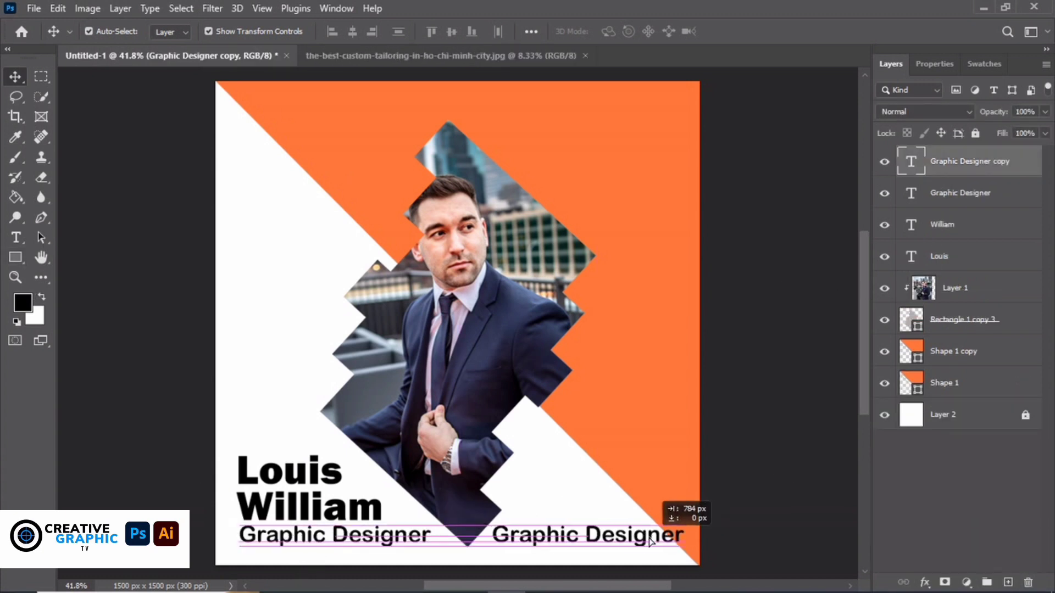
double_click(649, 540)
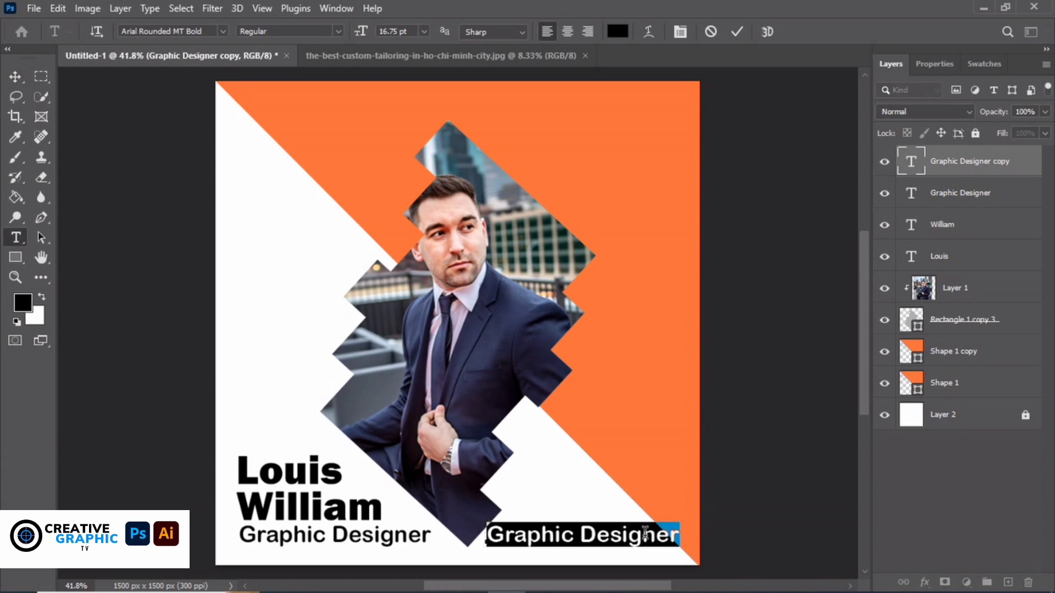
text(Sum)
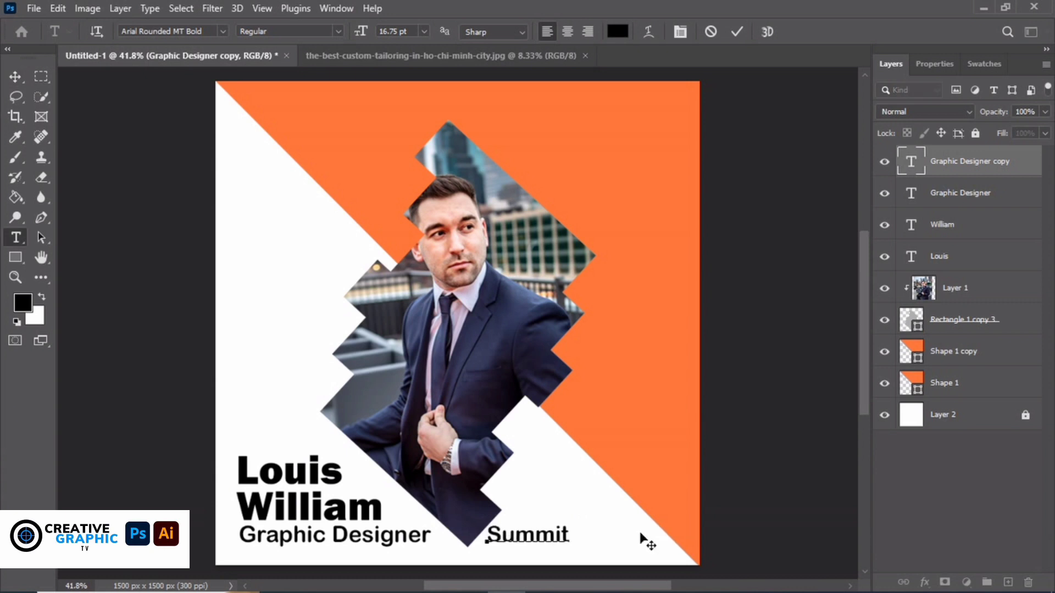
text(mit)
click(14, 73)
drag(551, 537, 605, 538)
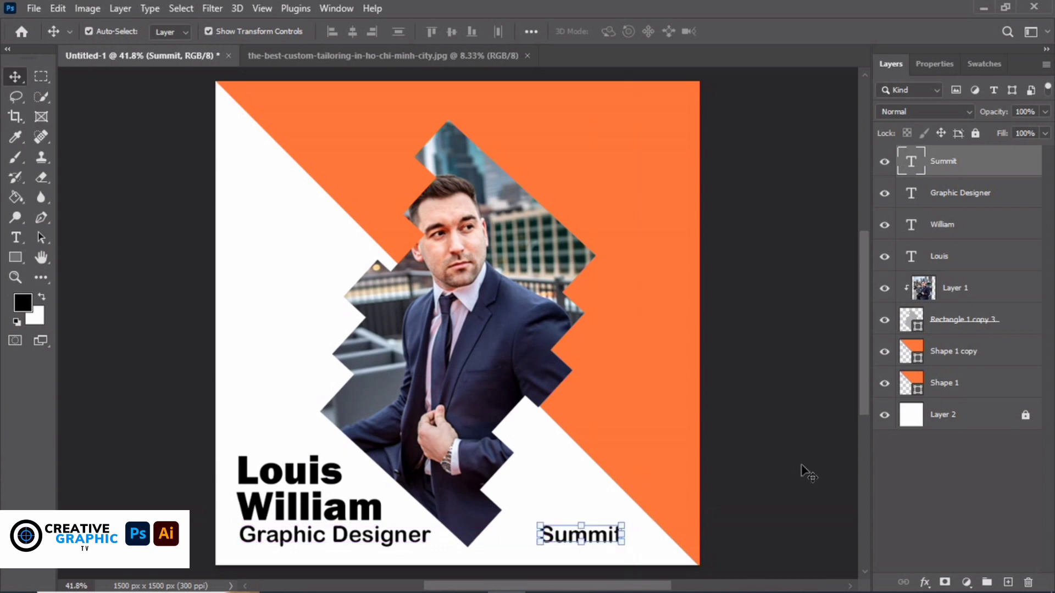
click(80, 279)
Draw a small orange circle, Ellipse 1, beside the Summit label with the Ellipse tool
right_click(15, 262)
click(82, 255)
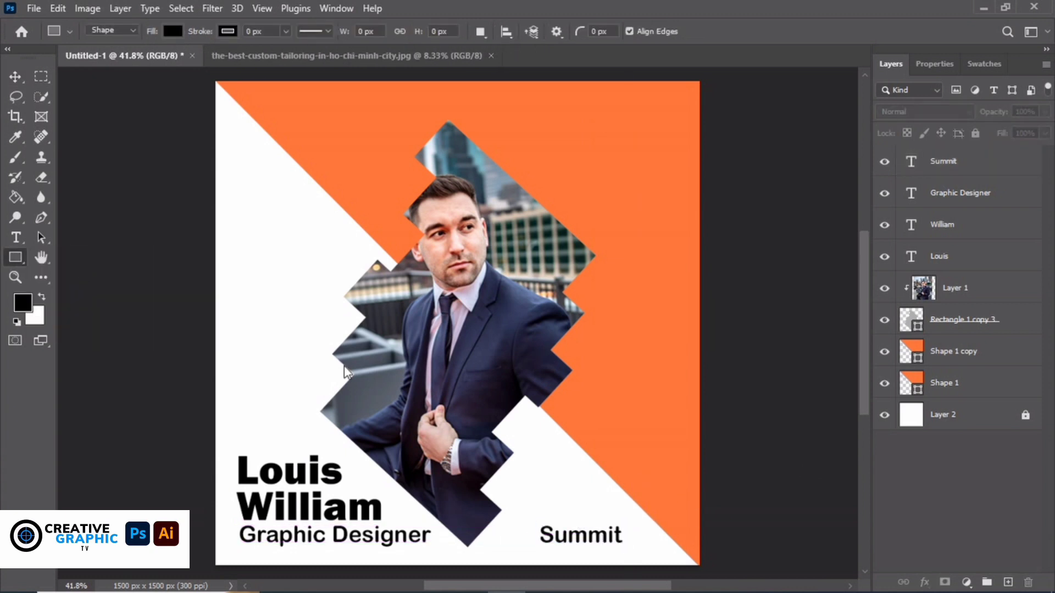
key(shift+u)
alt+click(682, 542)
drag(635, 533, 654, 551)
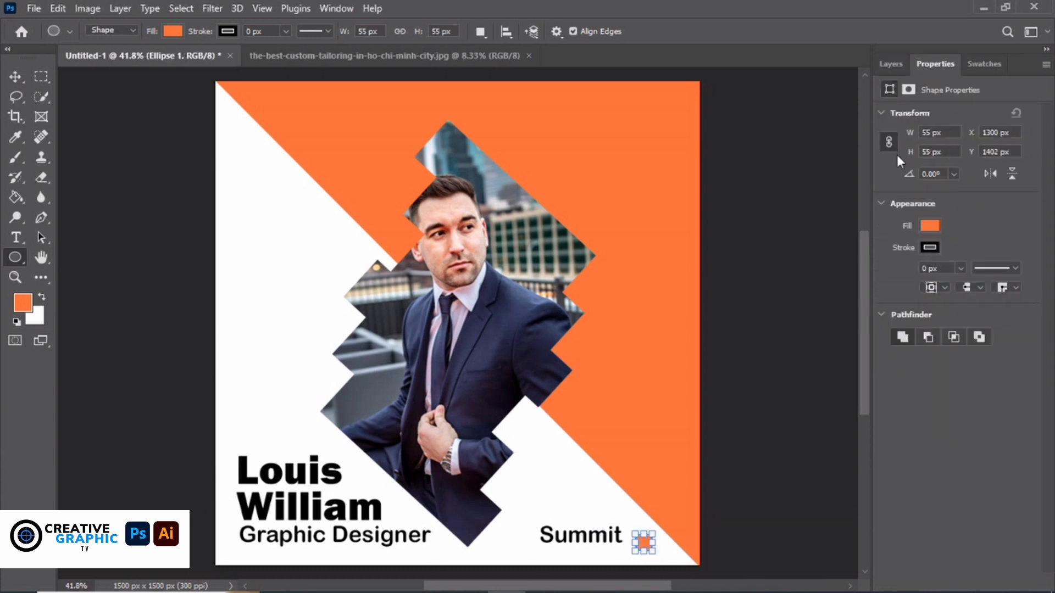
key(v)
click(751, 360)
click(643, 542)
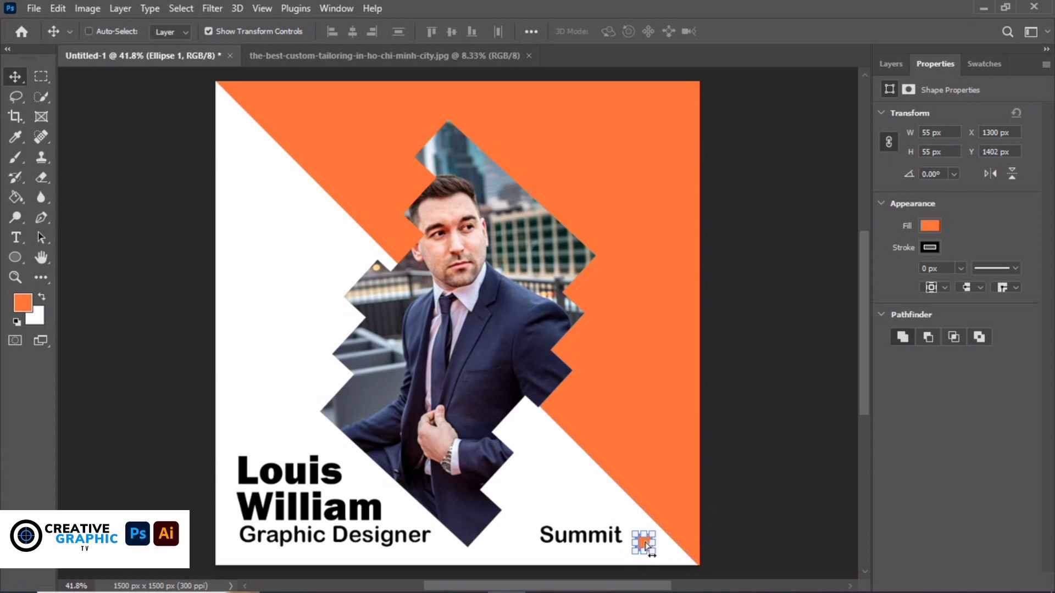
Move the orange dot snug against Summit and nudge Summit right toward it
key(ctrl+plus)
drag(869, 287, 868, 332)
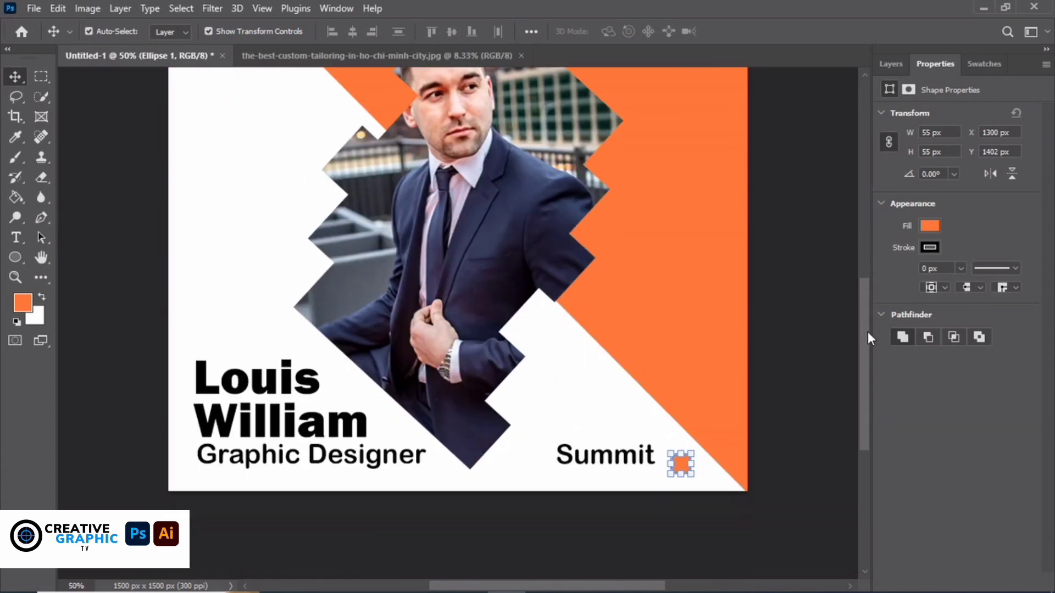
mouse_move(682, 467)
mouse_down()
mouse_move(674, 458)
mouse_move(686, 467)
mouse_up()
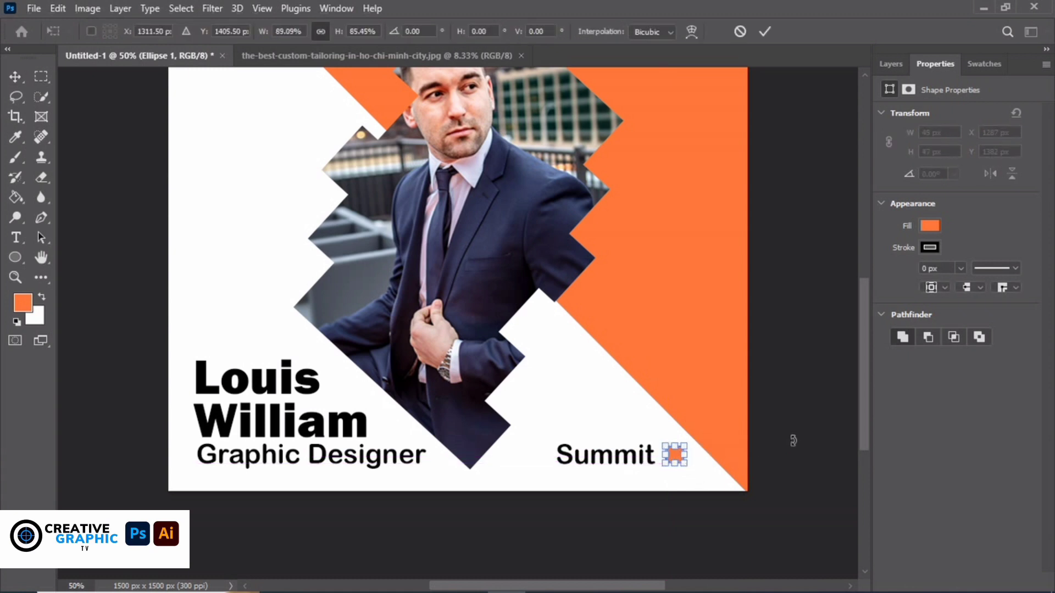
click(808, 252)
click(639, 462)
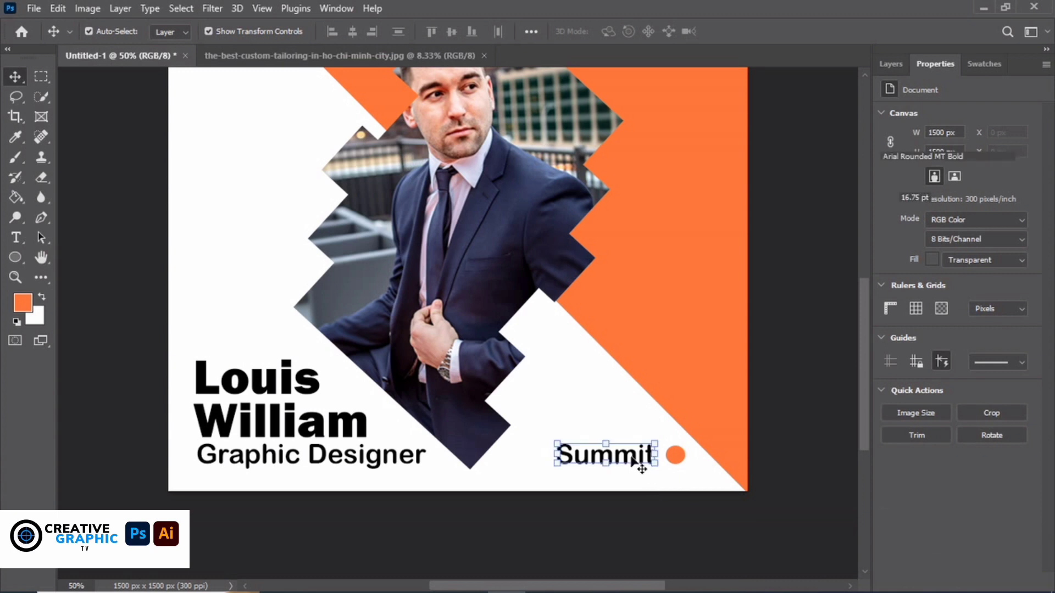
key(Right)
key(Right)
key(Right)
key(Right)
key(Right)
key(Right)
key(Right)
key(Right)
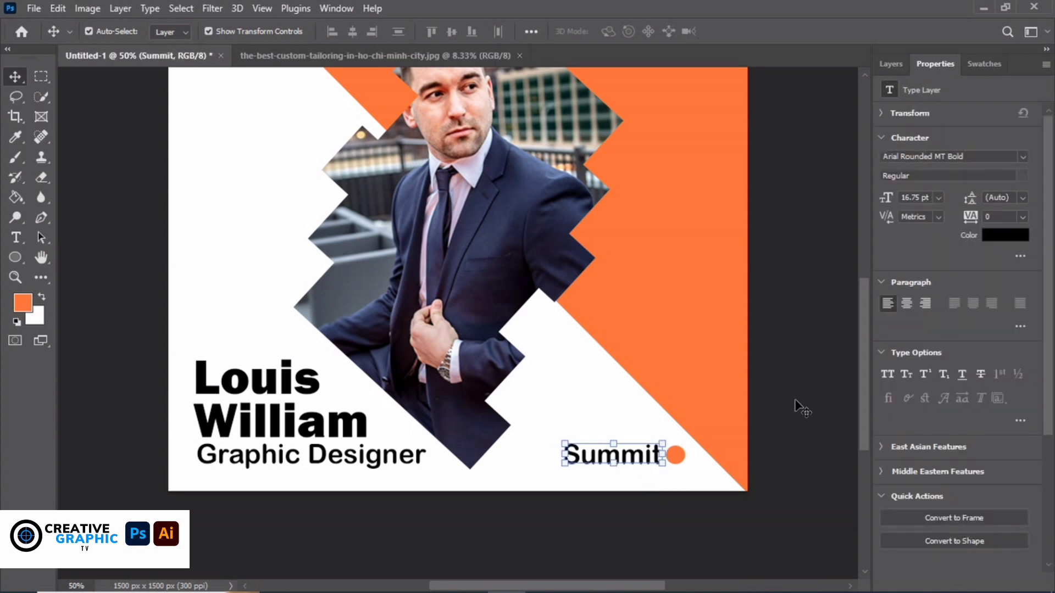
click(795, 401)
scroll(856, 356, up, 3)
key(ctrl+0)
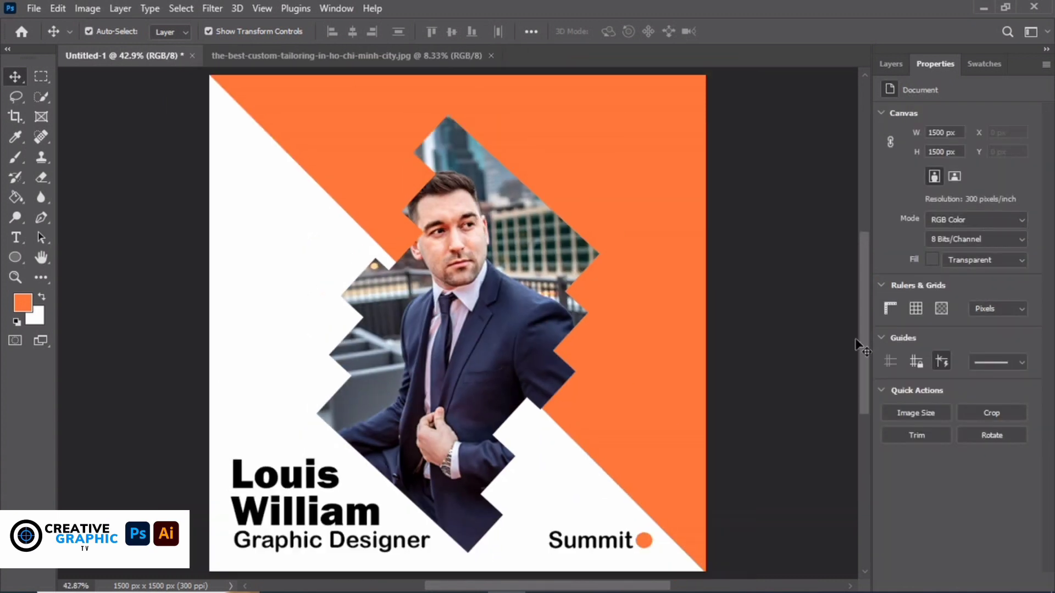
click(890, 65)
Duplicate the Summit text layer and move the copy to the poster's top right
click(611, 541)
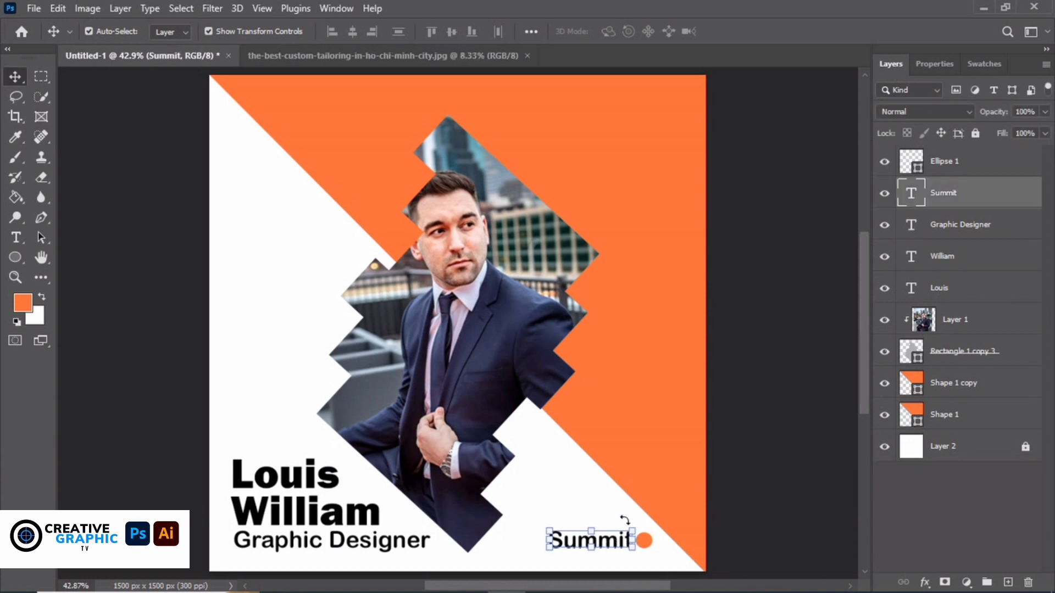
drag(952, 196, 1017, 571)
drag(1010, 574, 1010, 575)
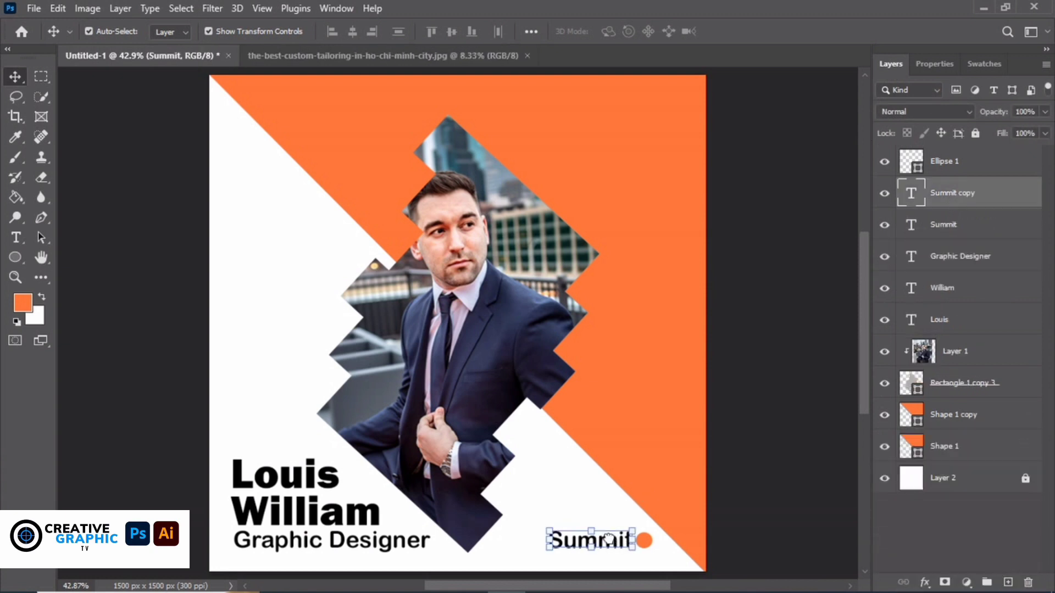
drag(608, 541, 637, 128)
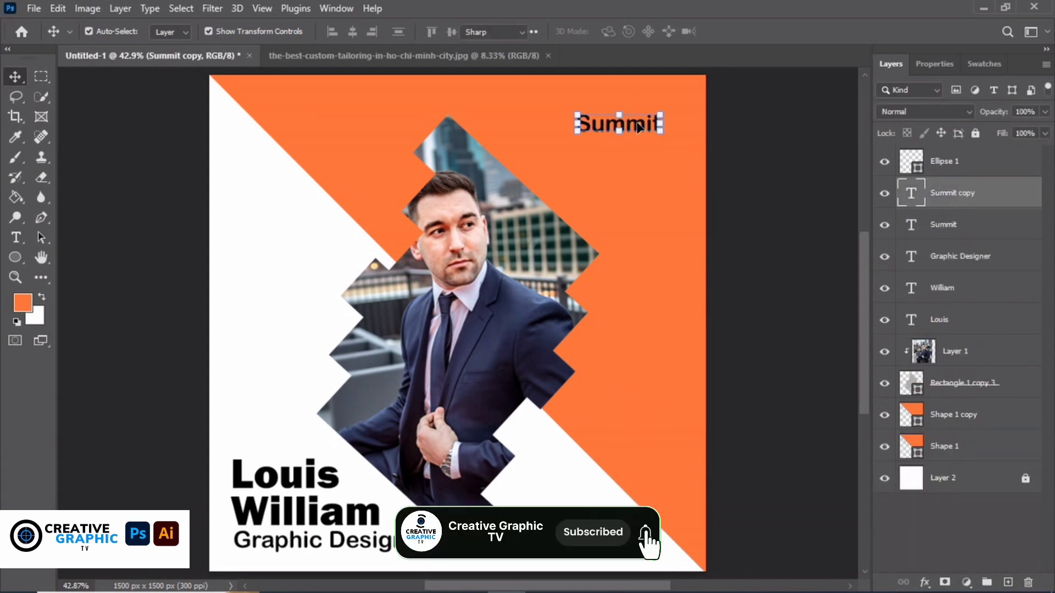
Retype the copied label's text as 'Speaker'
double_click(638, 126)
click(636, 121)
text(Speaker)
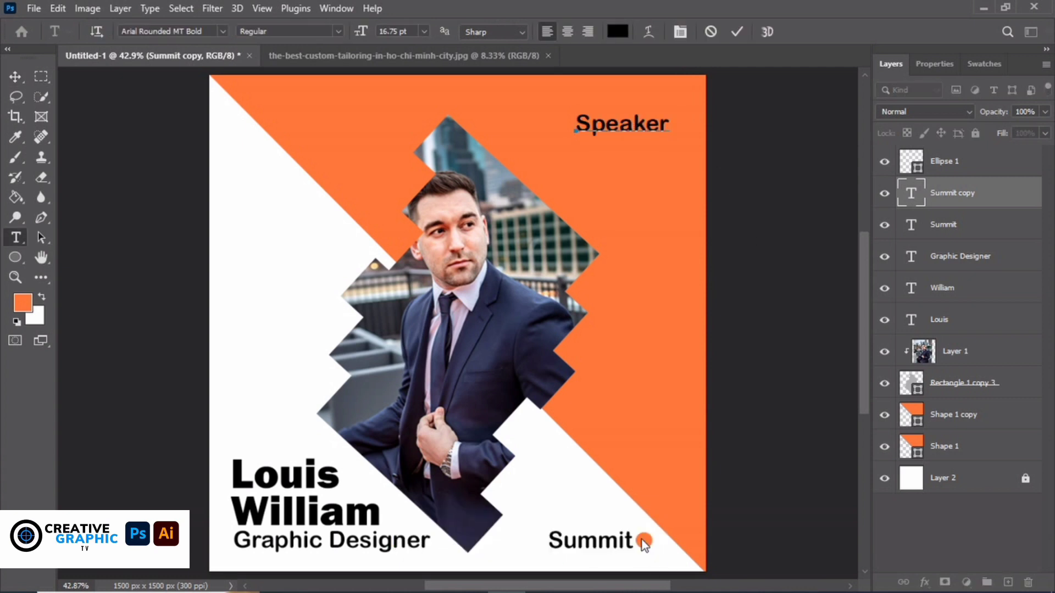
click(965, 167)
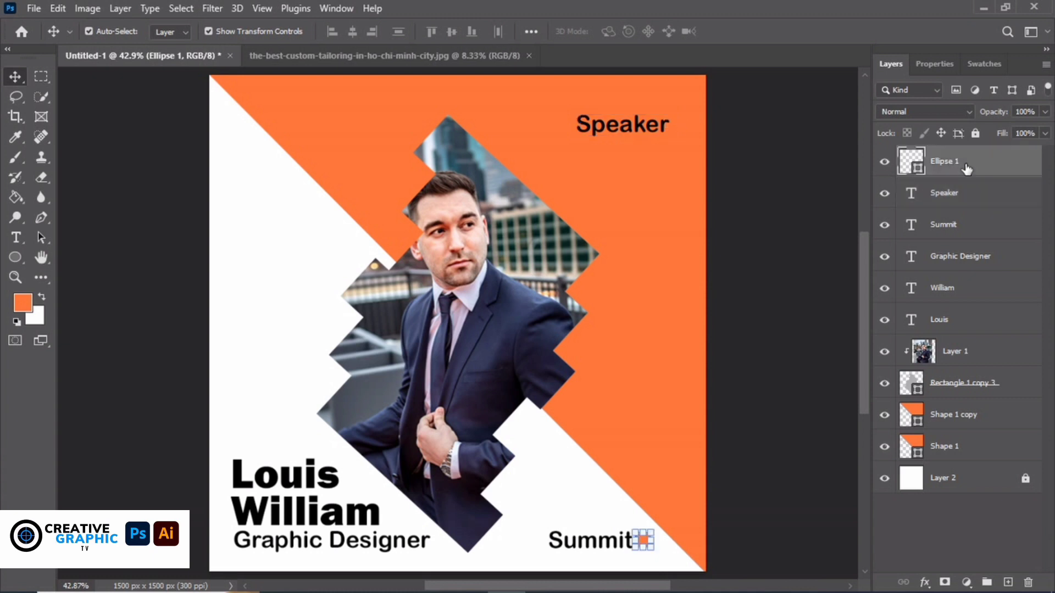
Duplicate the orange dot and make the copy white (#ffffff)
drag(964, 164, 1008, 582)
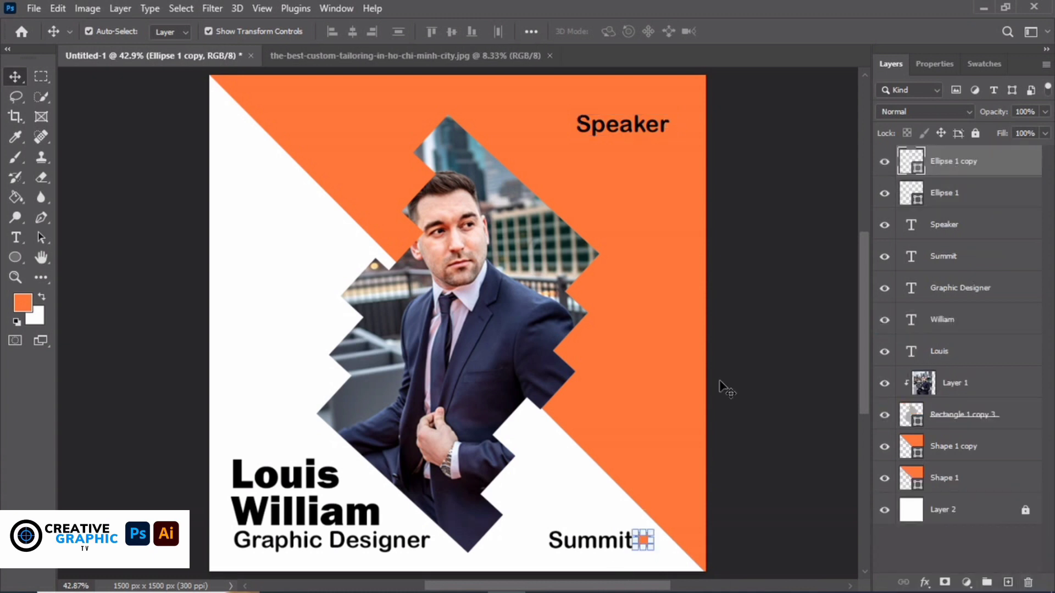
key(shift+Up)
key(shift+Up)
key(shift+Up)
key(shift+Up)
key(shift+Up)
key(shift+Up)
key(shift+Up)
double_click(911, 161)
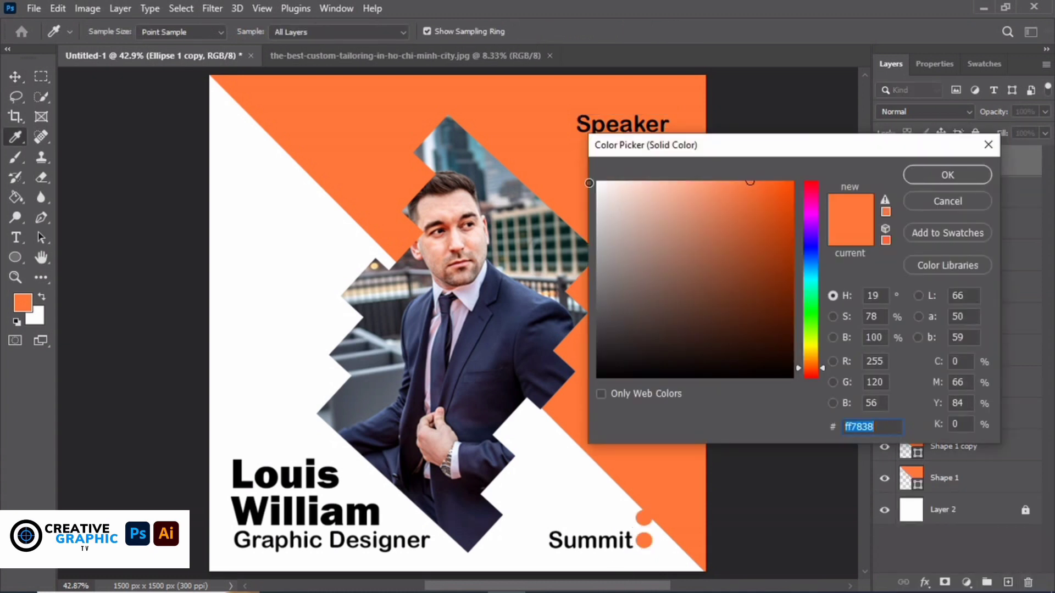
text(ffffff)
click(934, 172)
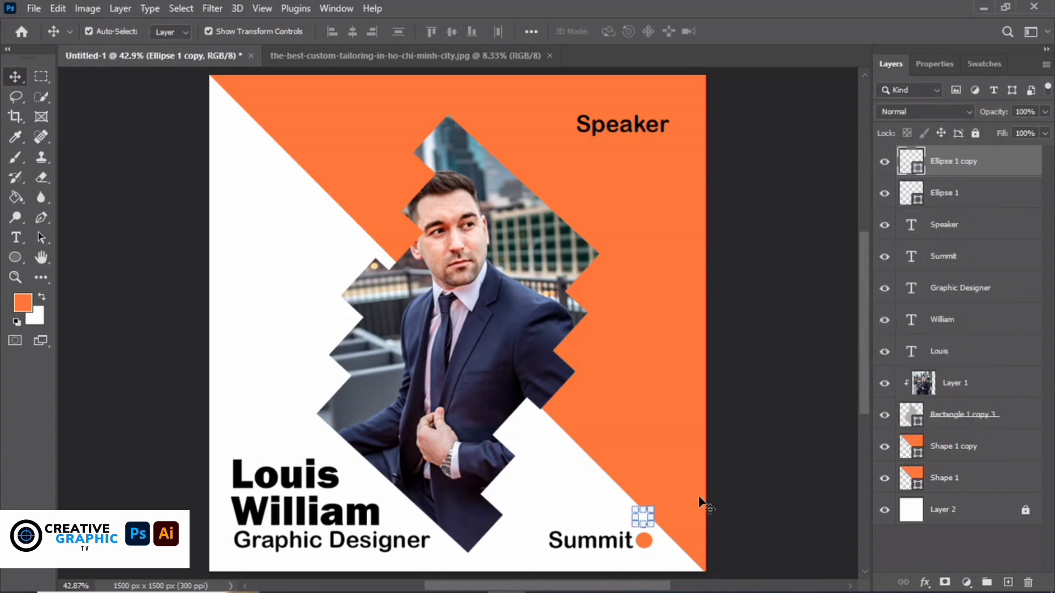
Place the white dot just right of the 'Speaker' label, mirroring the Summit dot
key(ctrl+plus)
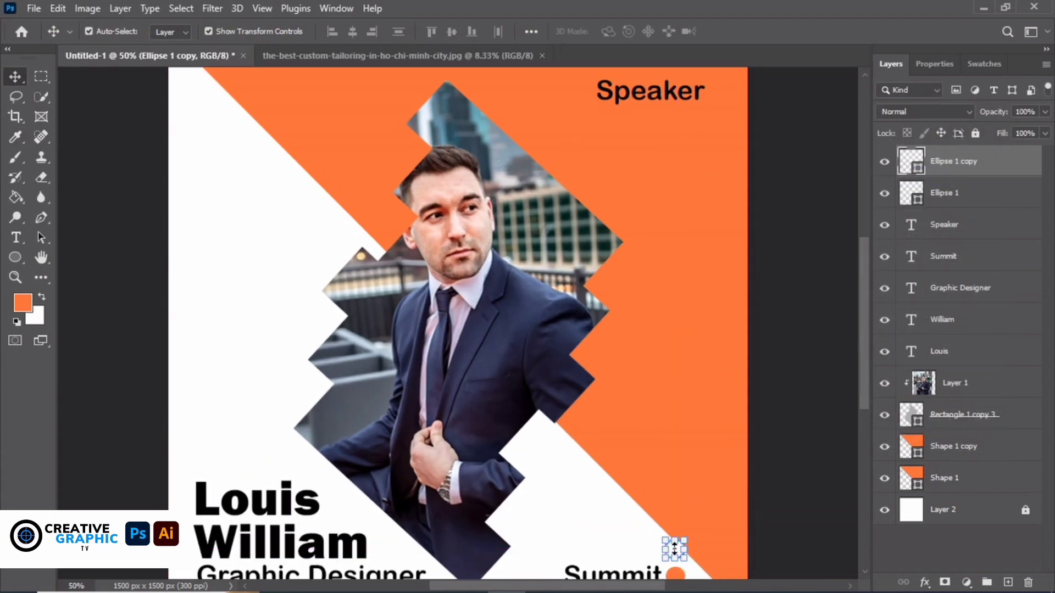
key(ctrl+plus)
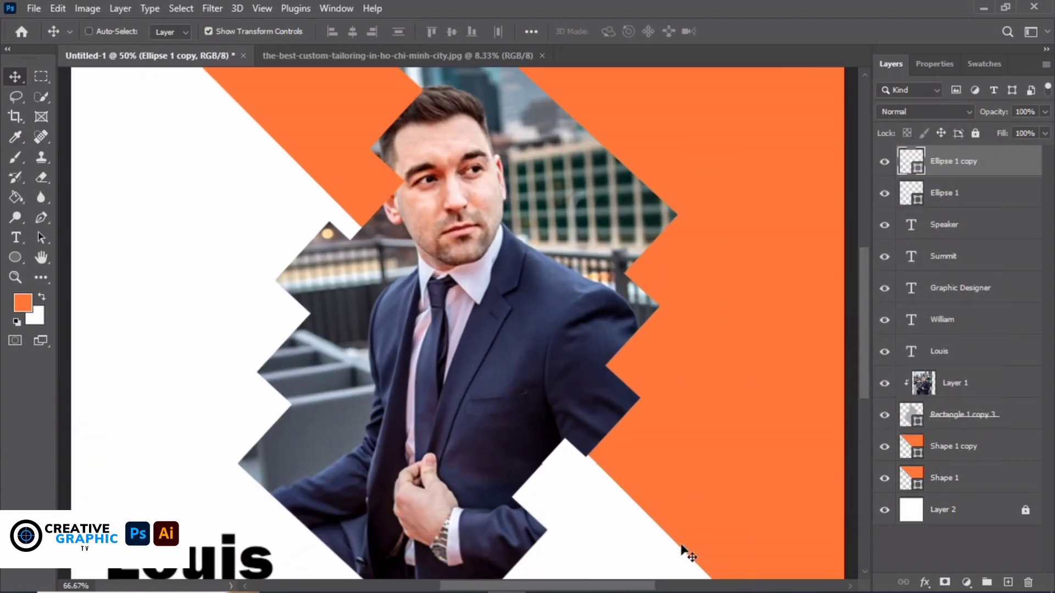
drag(864, 301, 864, 345)
drag(749, 485, 777, 96)
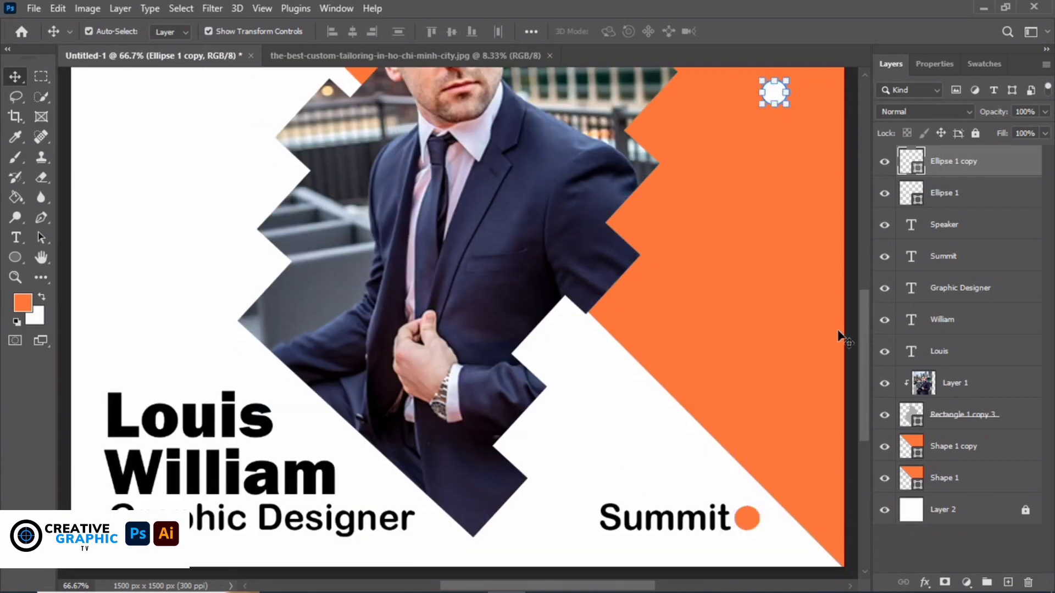
drag(863, 313, 860, 229)
drag(779, 379, 815, 167)
click(828, 289)
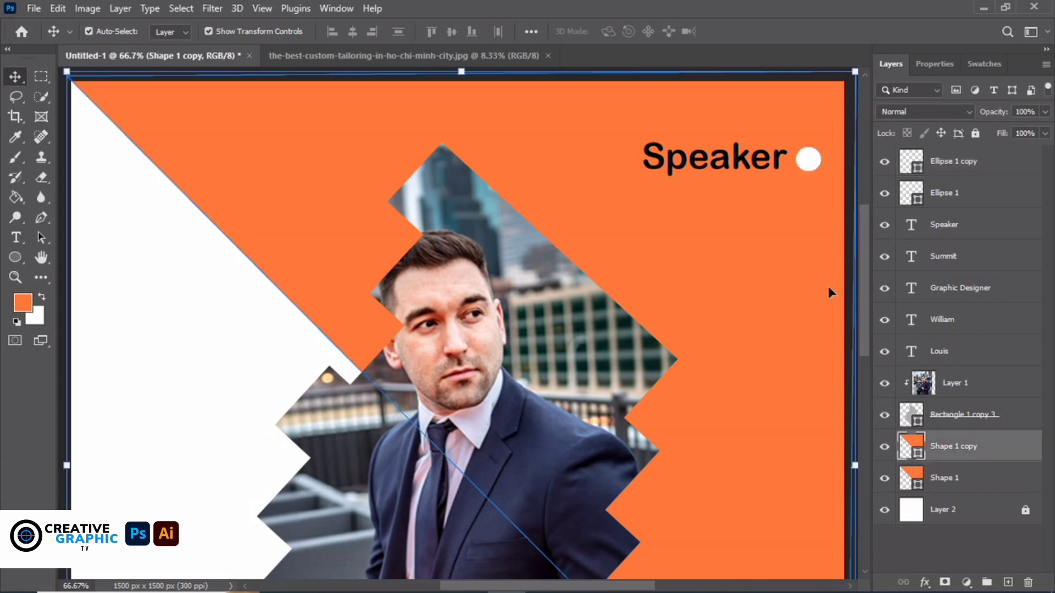
key(ctrl+0)
click(829, 293)
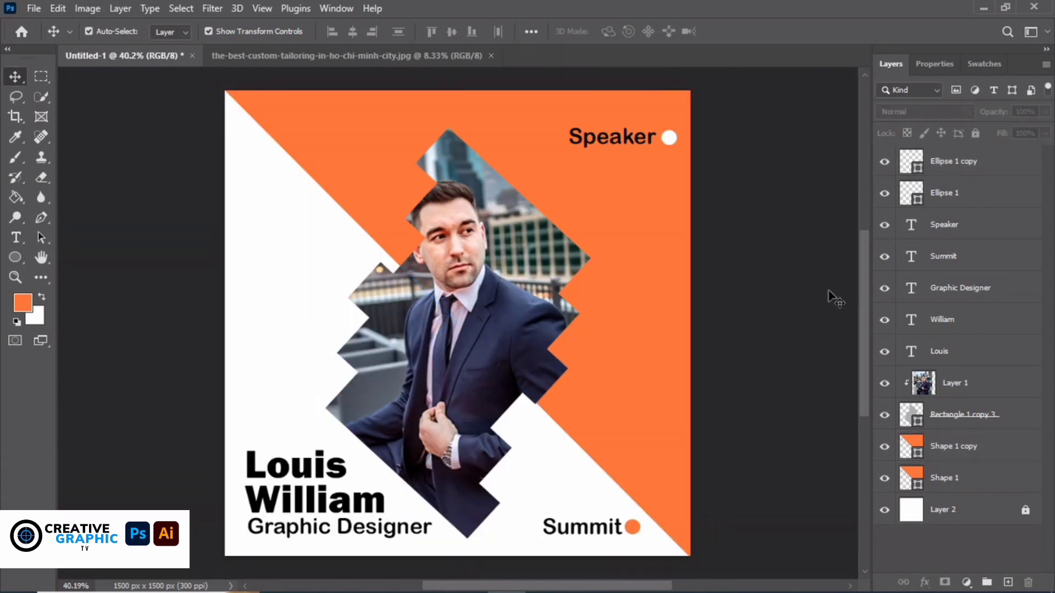